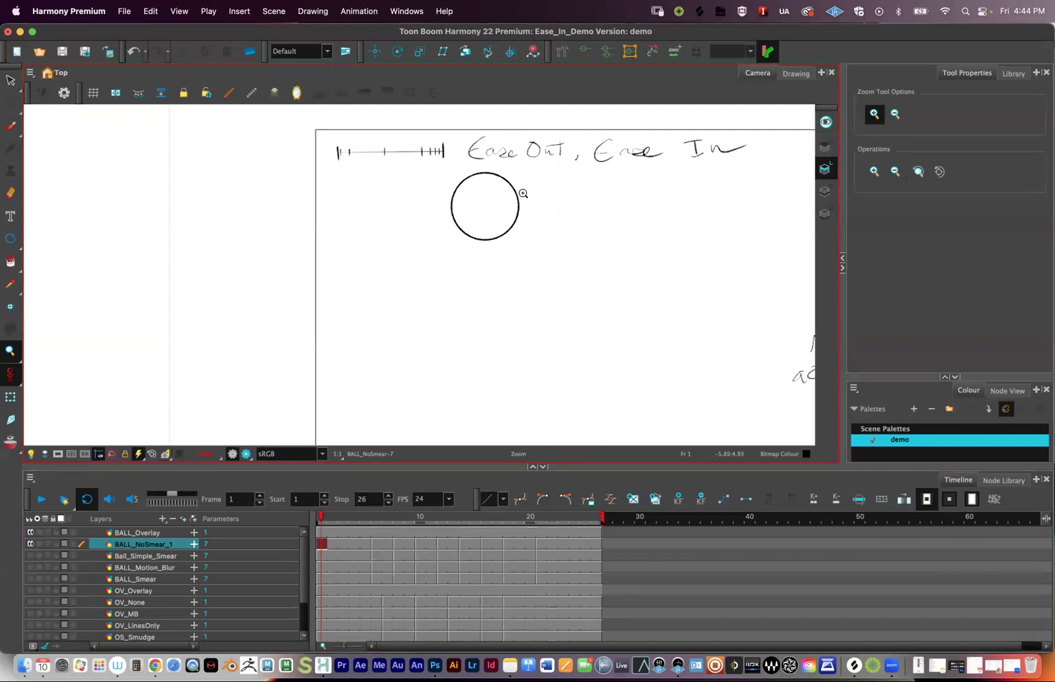
Frame the camera view so the ball, the ease chart and the handwritten smear labels are all in sight.
drag(641, 229, 518, 236)
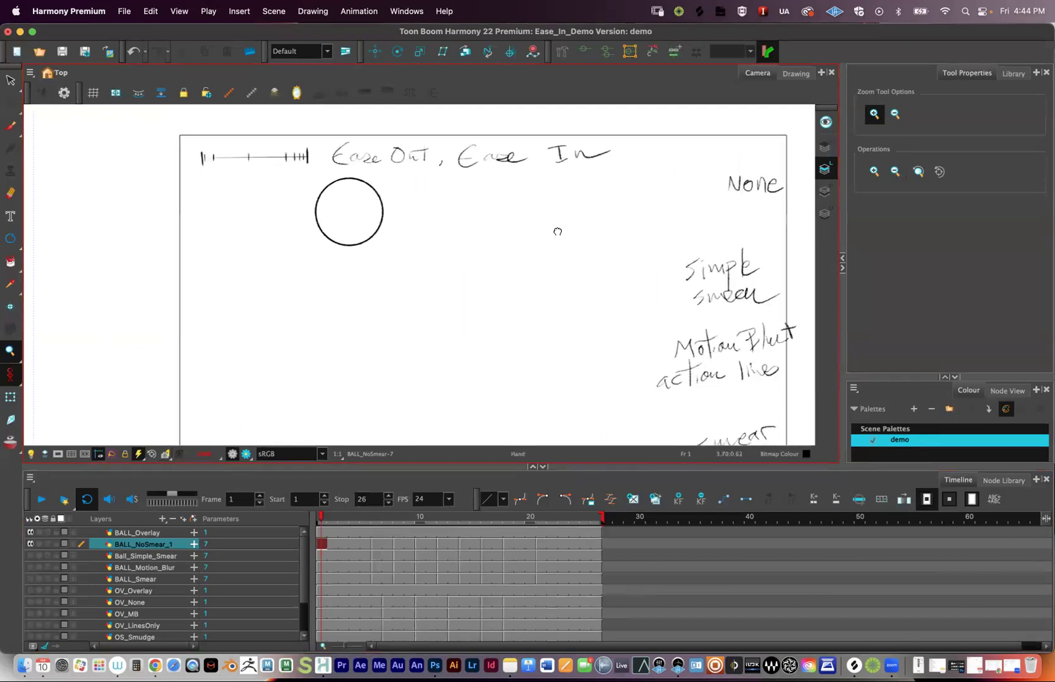
scroll(557, 232, left, 3)
scroll(518, 203, down, 5)
scroll(518, 203, right, 5)
scroll(528, 223, up, 5)
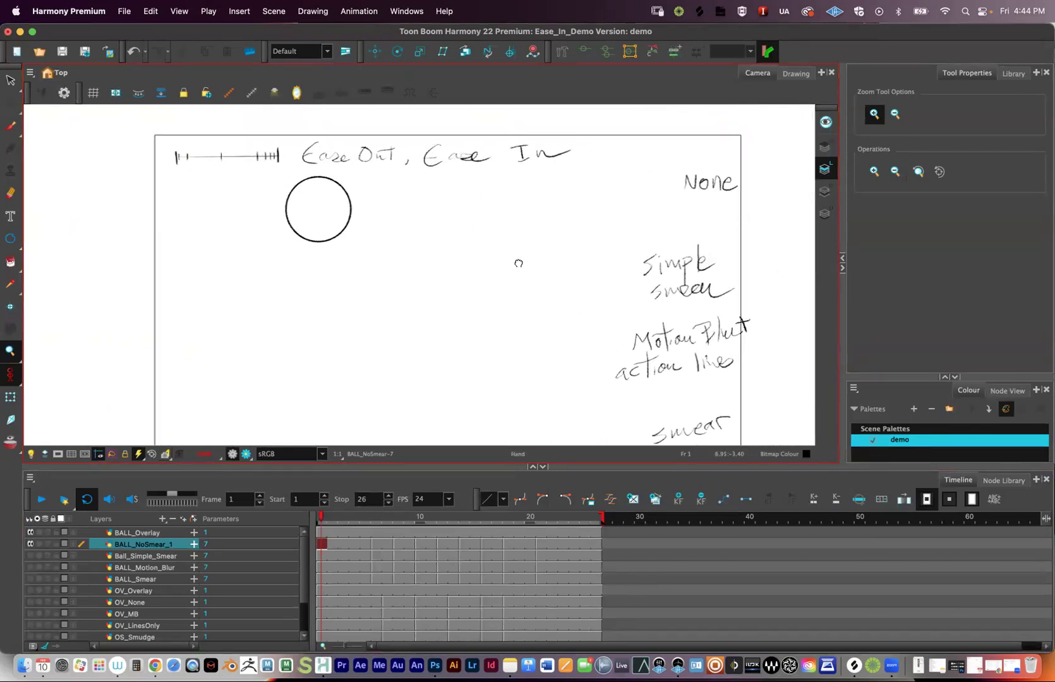
scroll(519, 263, down, 2)
scroll(519, 264, right, 2)
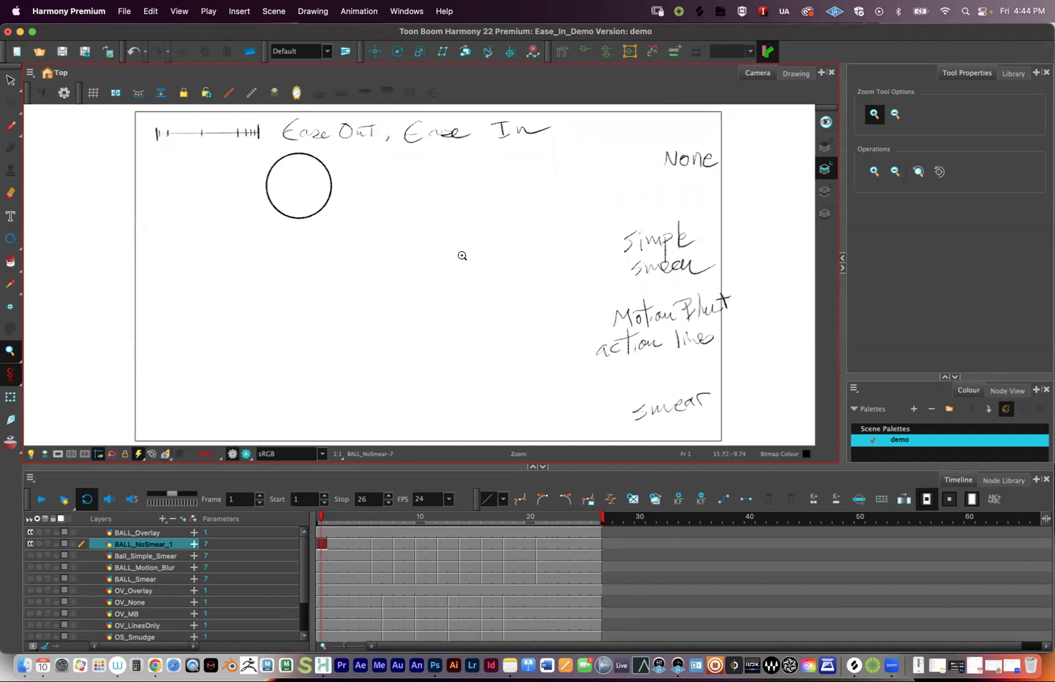
scroll(462, 255, up, 1)
scroll(462, 256, left, 2)
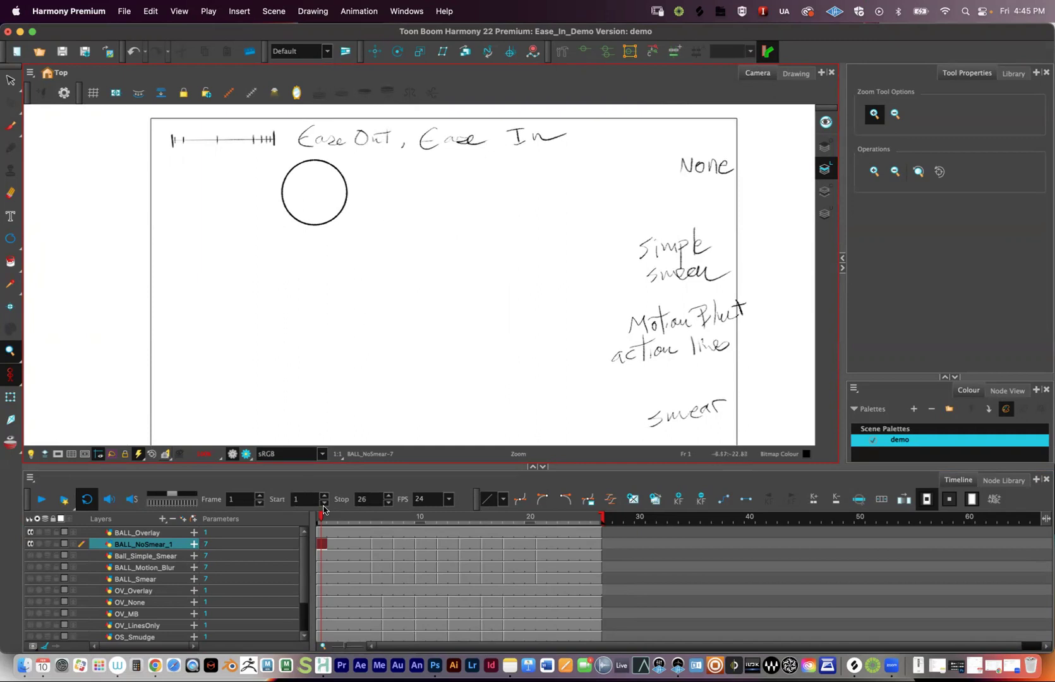
Scrub through the BALL_NoSmear_1 animation from frame 1 to about frame 23, stopping at frames 10 and 13, and return to frame 1.
click(144, 548)
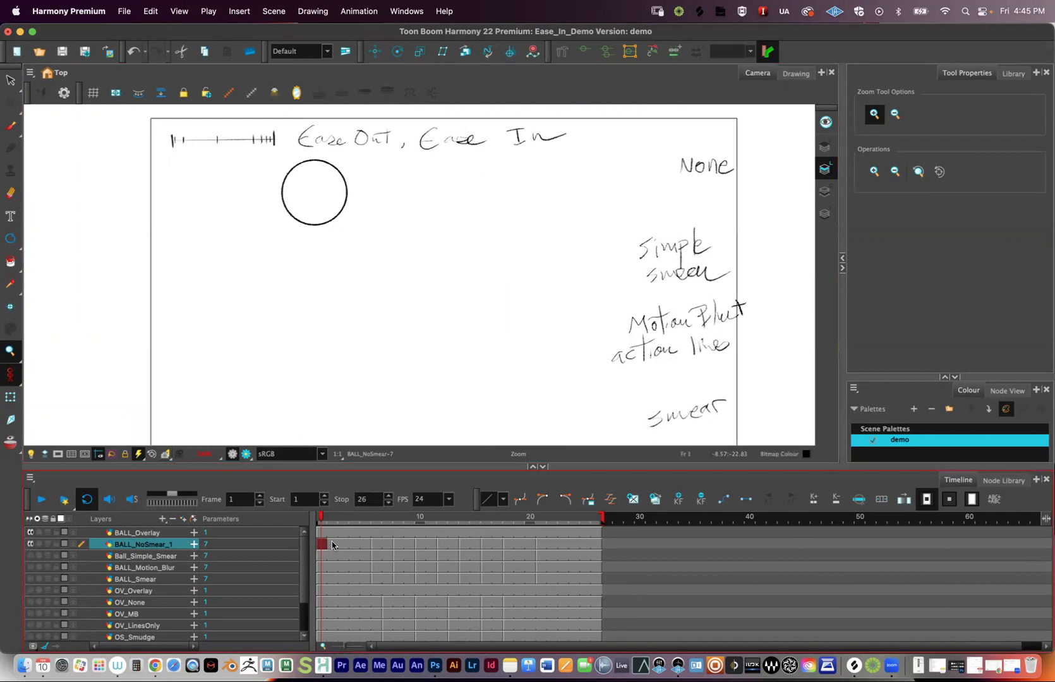
drag(325, 518, 355, 520)
drag(359, 518, 420, 523)
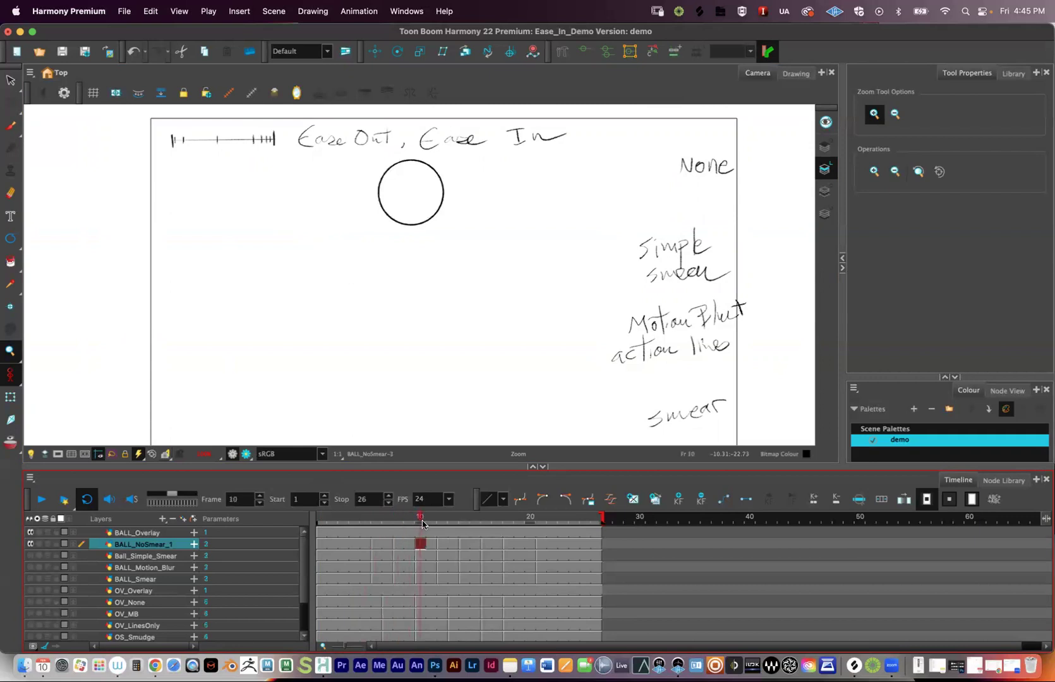
mouse_move(447, 521)
mouse_down()
mouse_move(432, 519)
mouse_move(450, 513)
mouse_up()
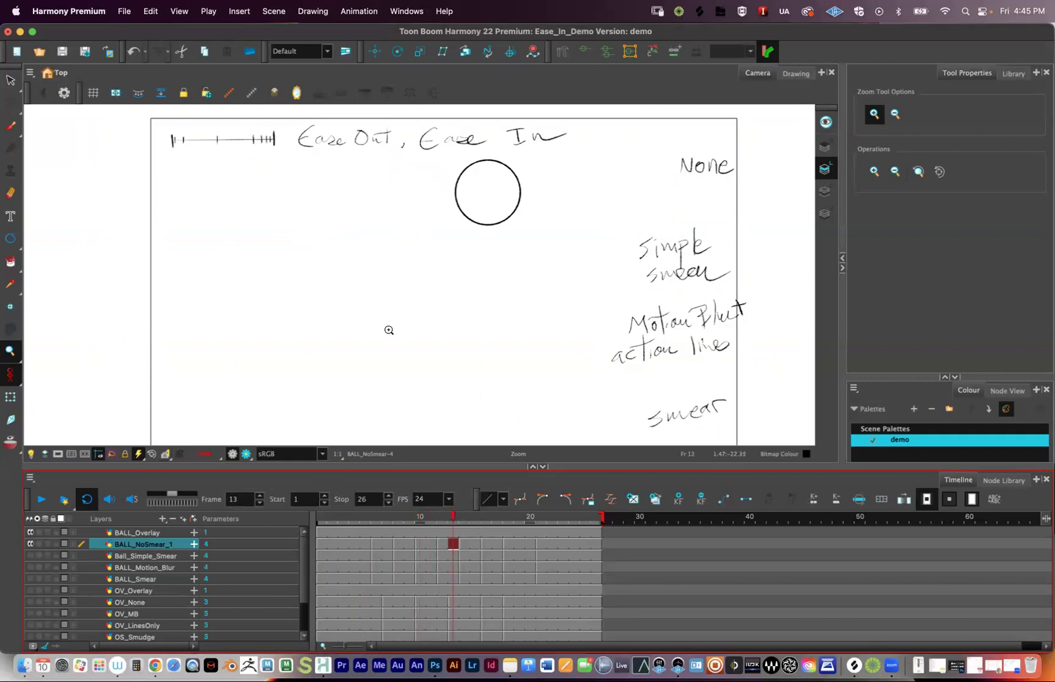
drag(459, 516, 560, 522)
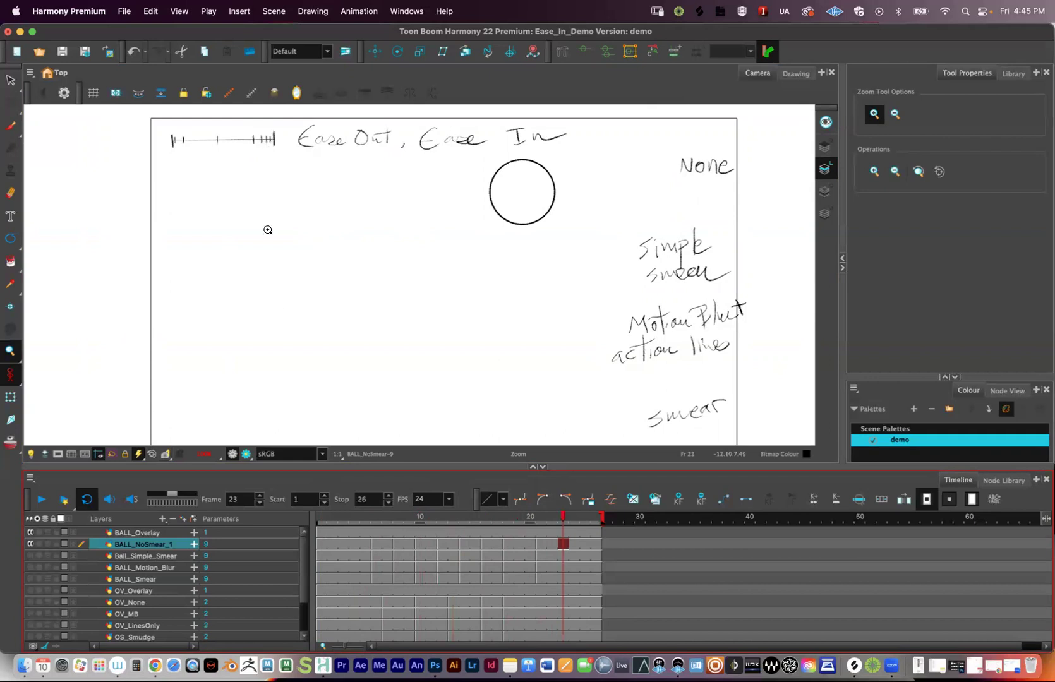
drag(553, 518, 310, 516)
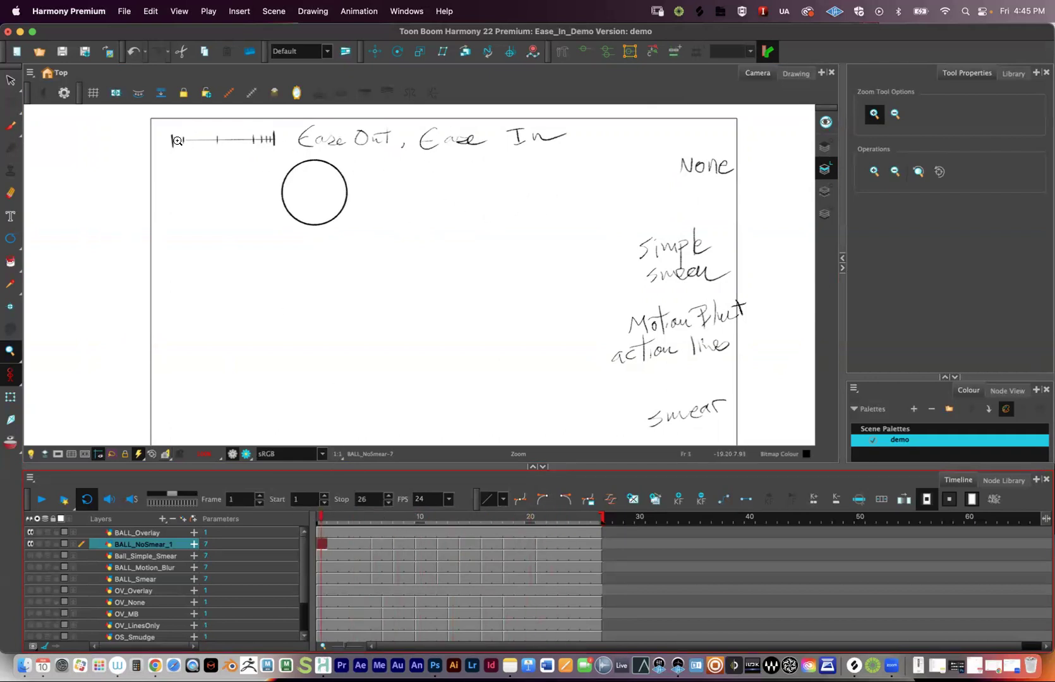
Sketch an evenly spaced timing chart beneath the existing ease chart with the Dark Charcoal bitmap brush.
key(alt+b)
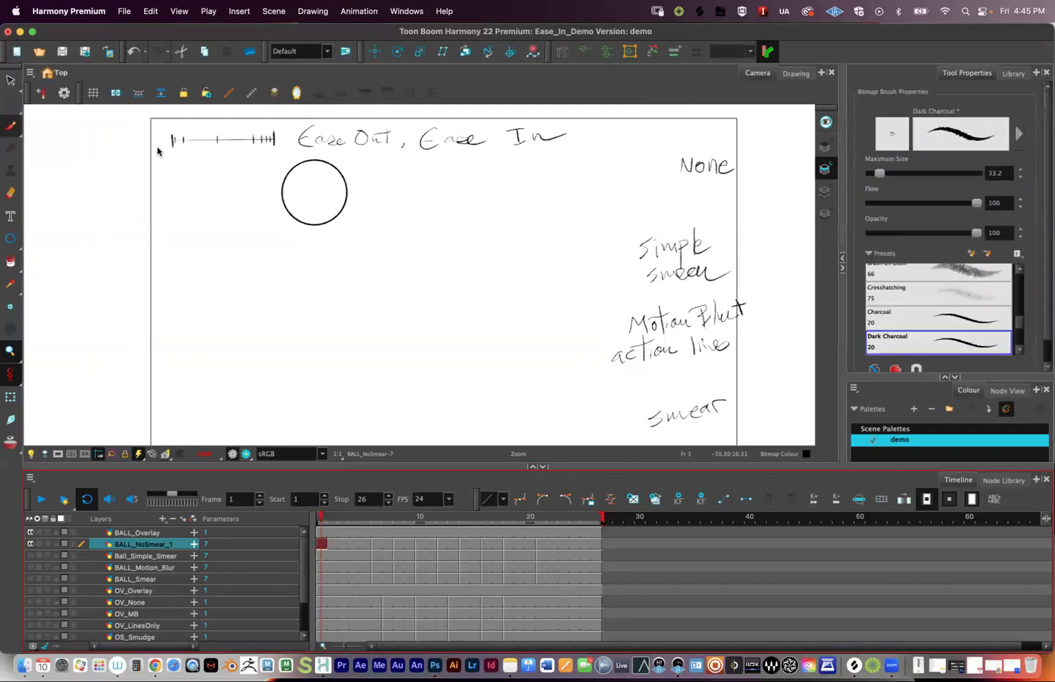
drag(177, 157, 272, 157)
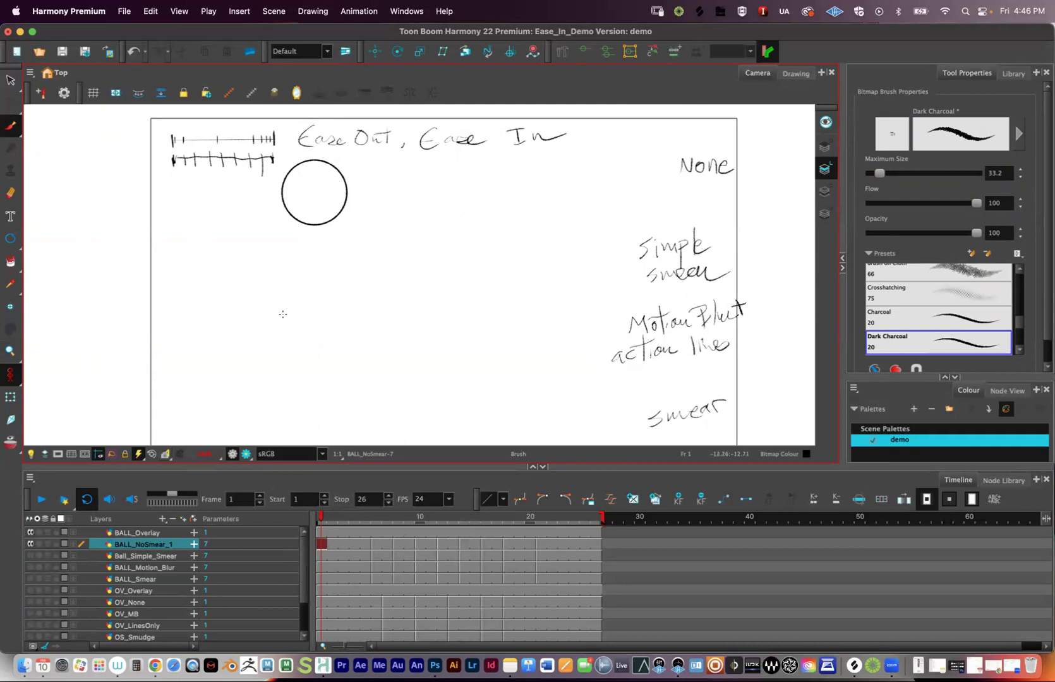
Undo all strokes of the evenly spaced timing chart.
key(super+z)
key(super+z)
key(super+z)
key(super+z)
key(super+z)
key(super+z)
key(super+z)
key(super+z)
key(super+z)
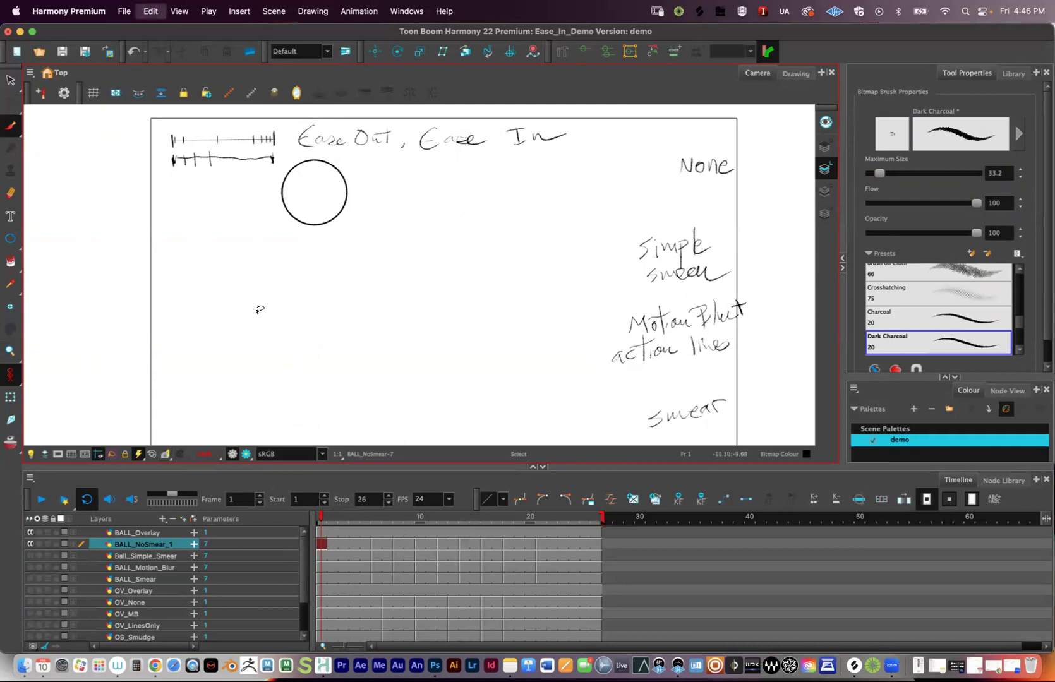
key(super+z)
key(super+z)
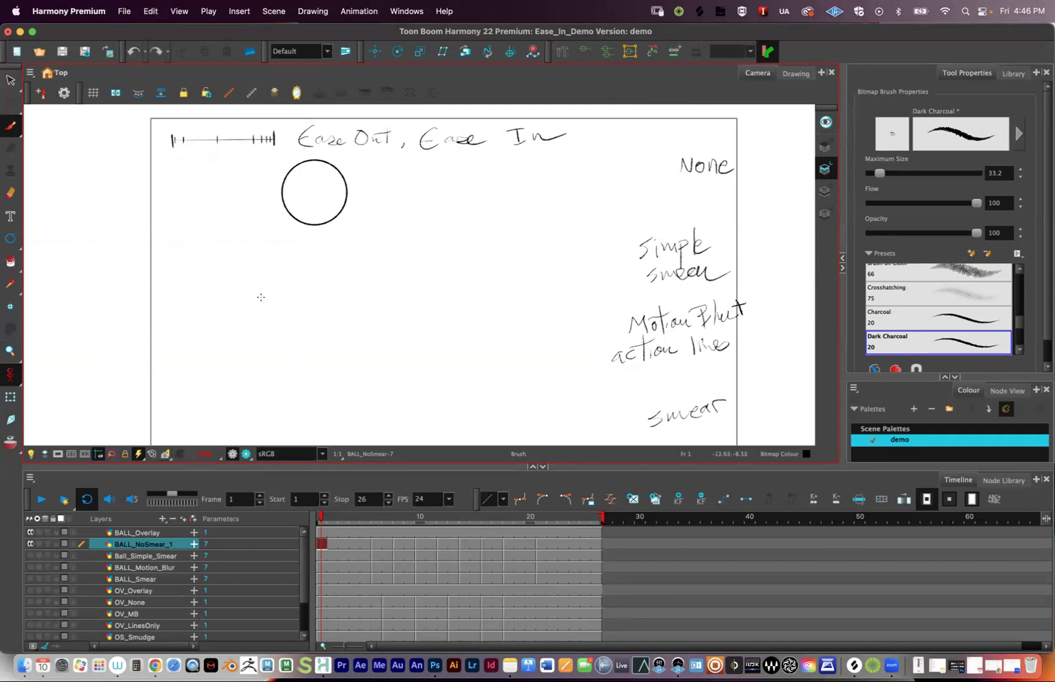
Hide the BALL_NoSmear_1 layer and add a drawing layer named Drawing with all four art layers set to Bitmap.
click(29, 547)
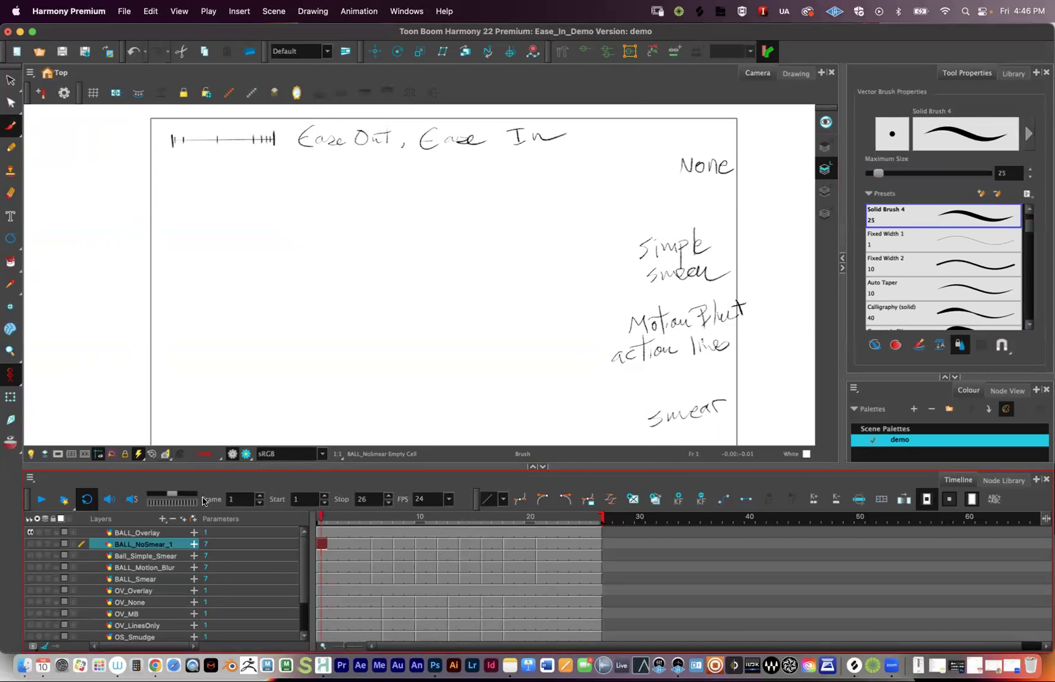
click(163, 520)
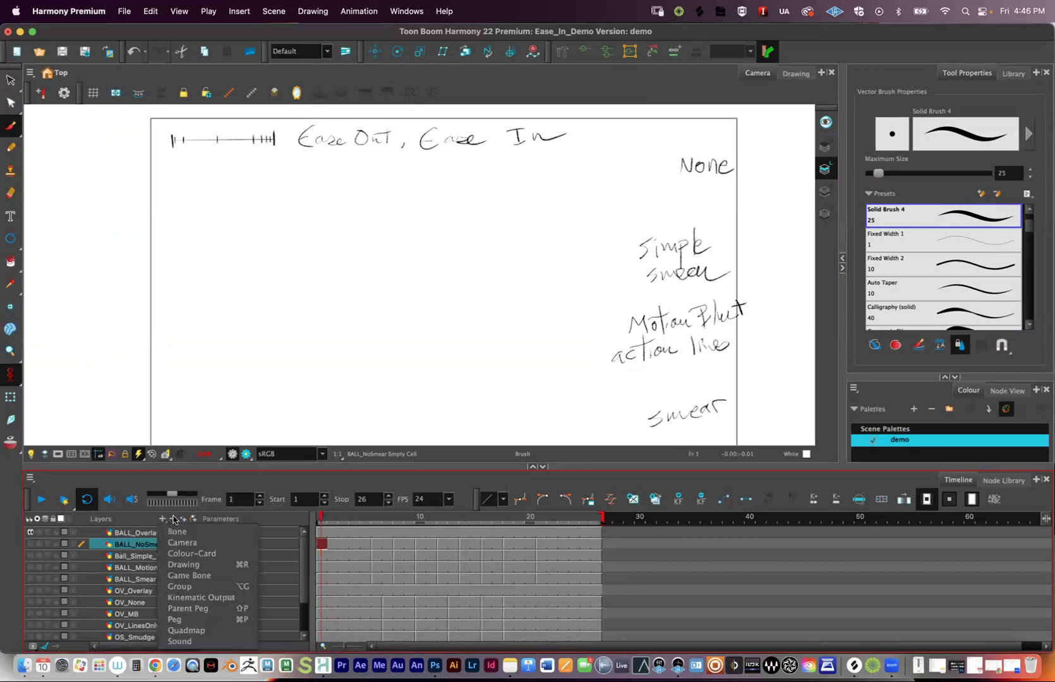
click(192, 565)
click(557, 299)
click(557, 319)
click(557, 337)
click(557, 357)
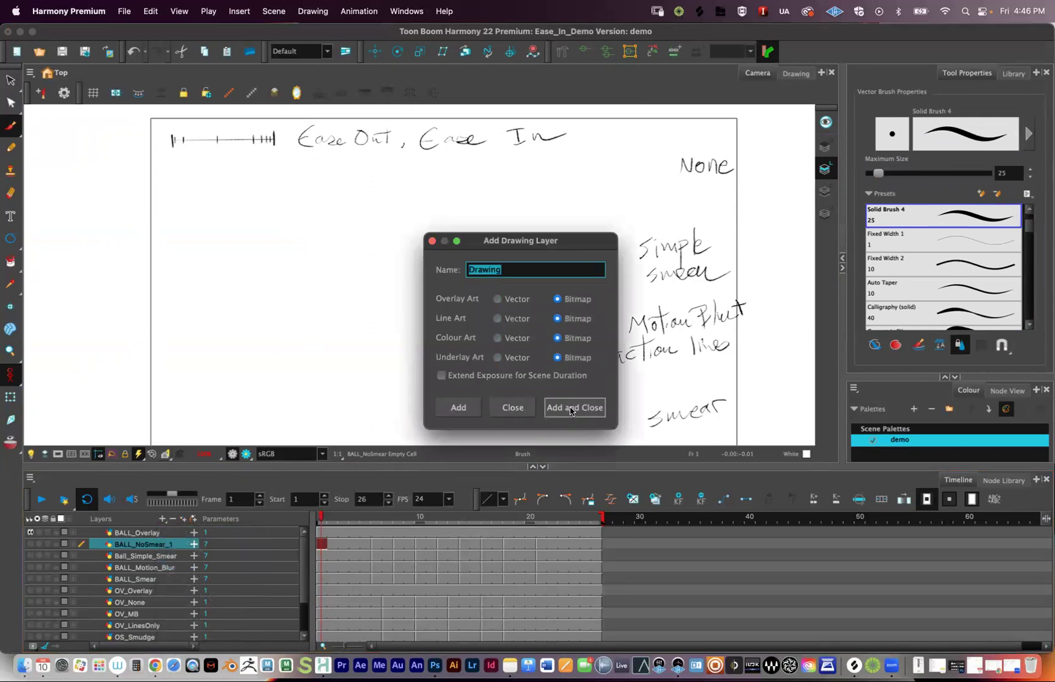
click(570, 410)
Draw a charcoal circle near the left side of the camera frame on frame 1 of the Drawing layer.
click(322, 544)
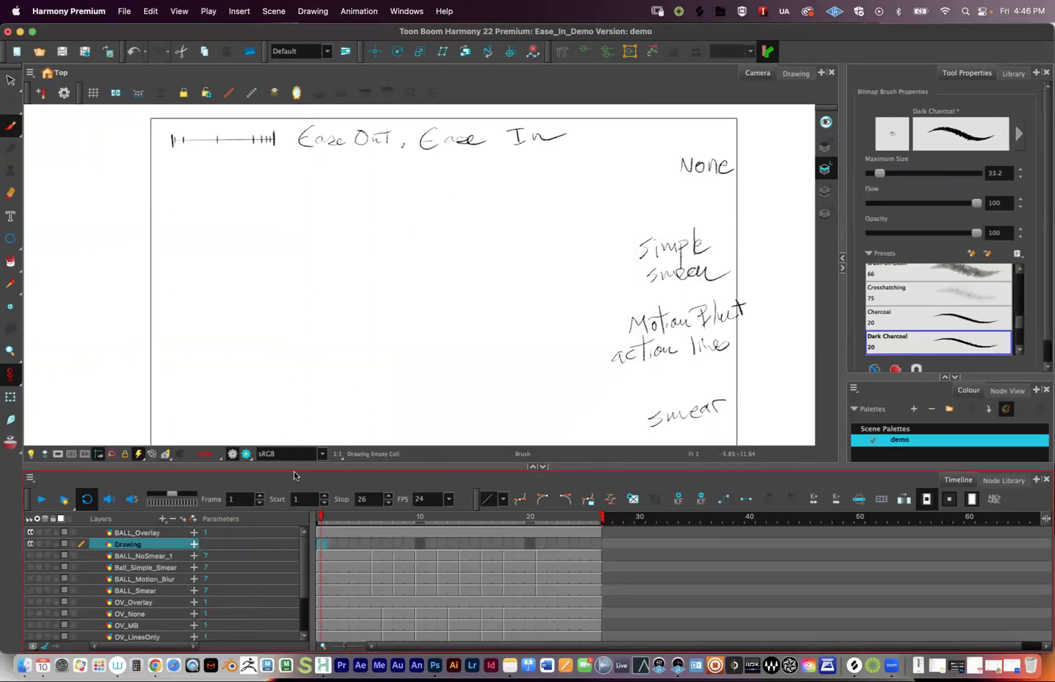
click(10, 238)
mouse_move(180, 204)
mouse_down()
mouse_move(259, 296)
mouse_move(278, 303)
mouse_up()
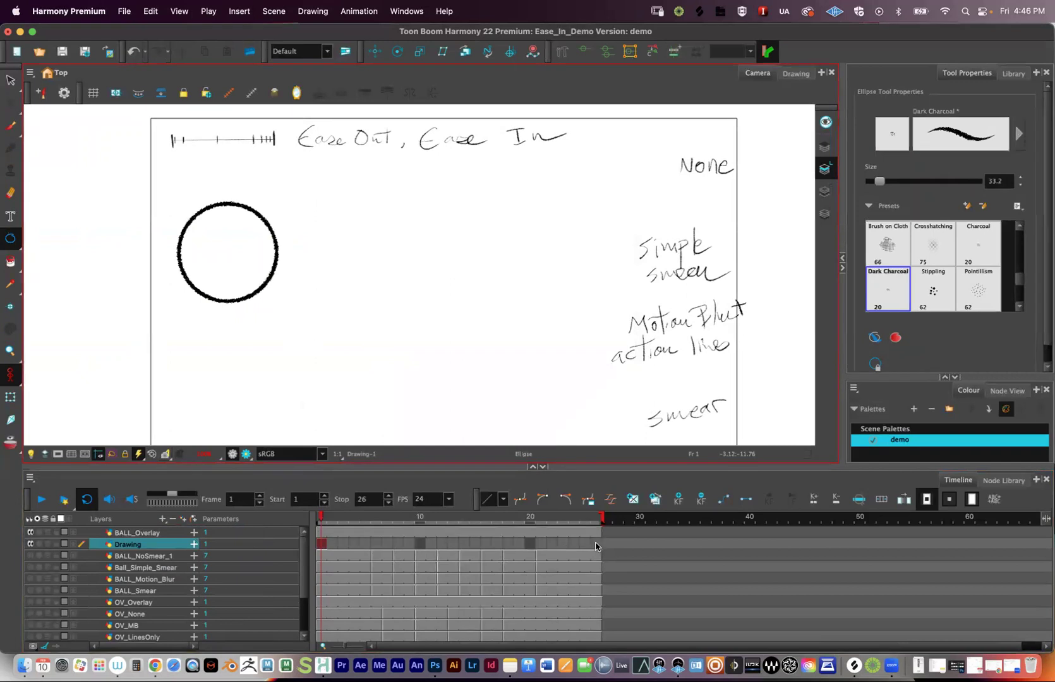
Extend the circle drawing's exposure from frame 1 through frame 26.
click(595, 546)
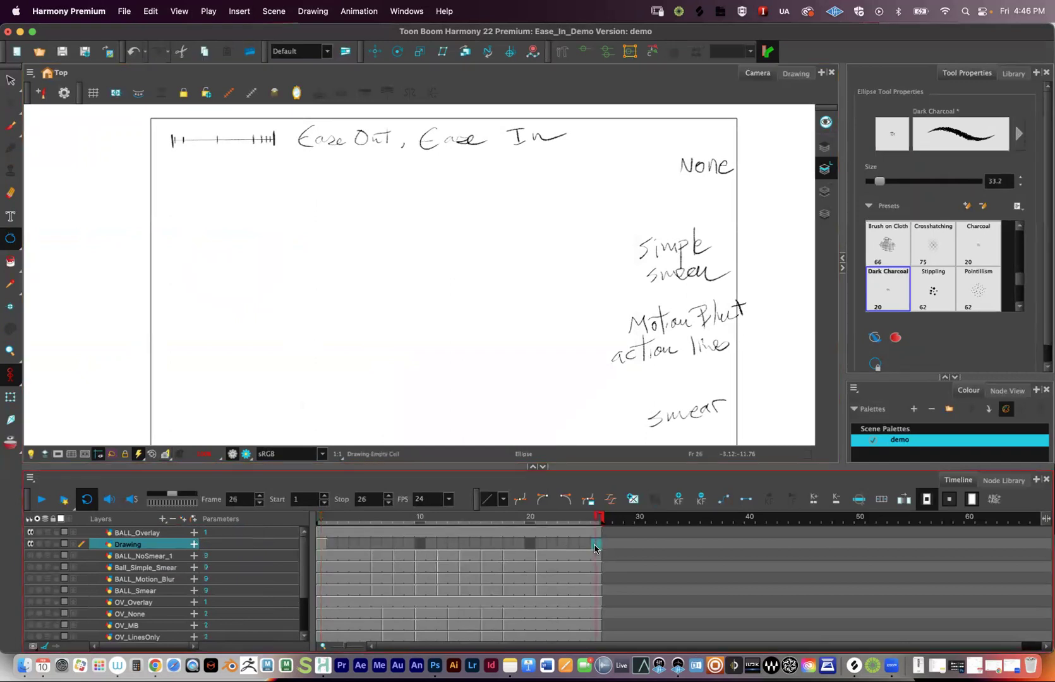
click(322, 545)
click(595, 545)
key(F5)
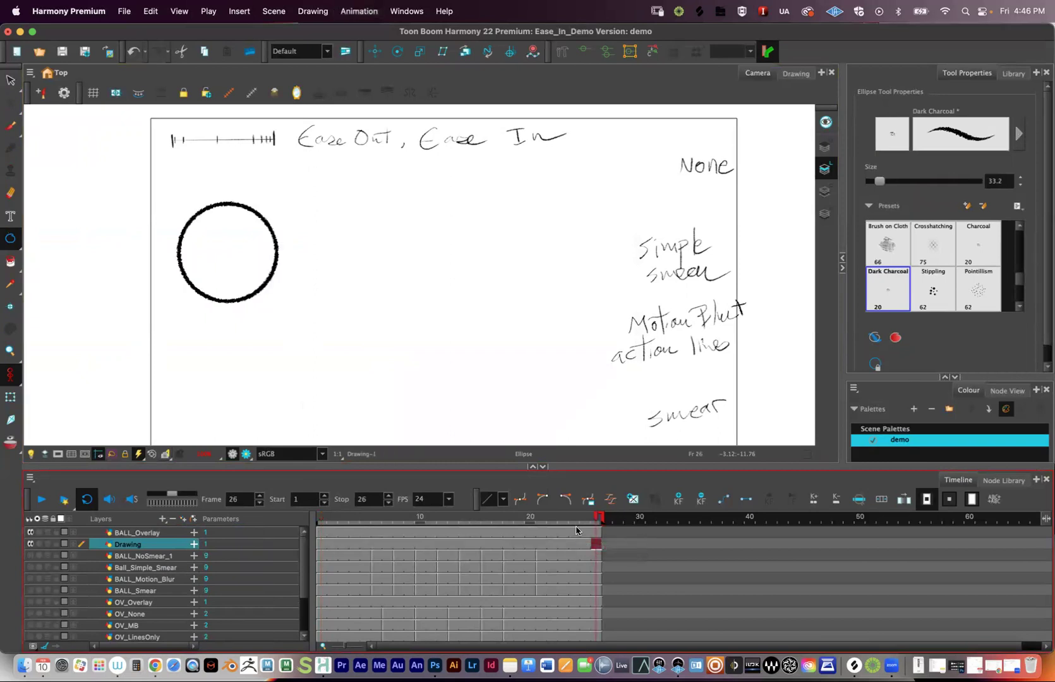
Enable Animate Current Frame and keyframe the circle to travel horizontally across the camera frame from frame 1 to frame 26.
click(323, 519)
click(21, 376)
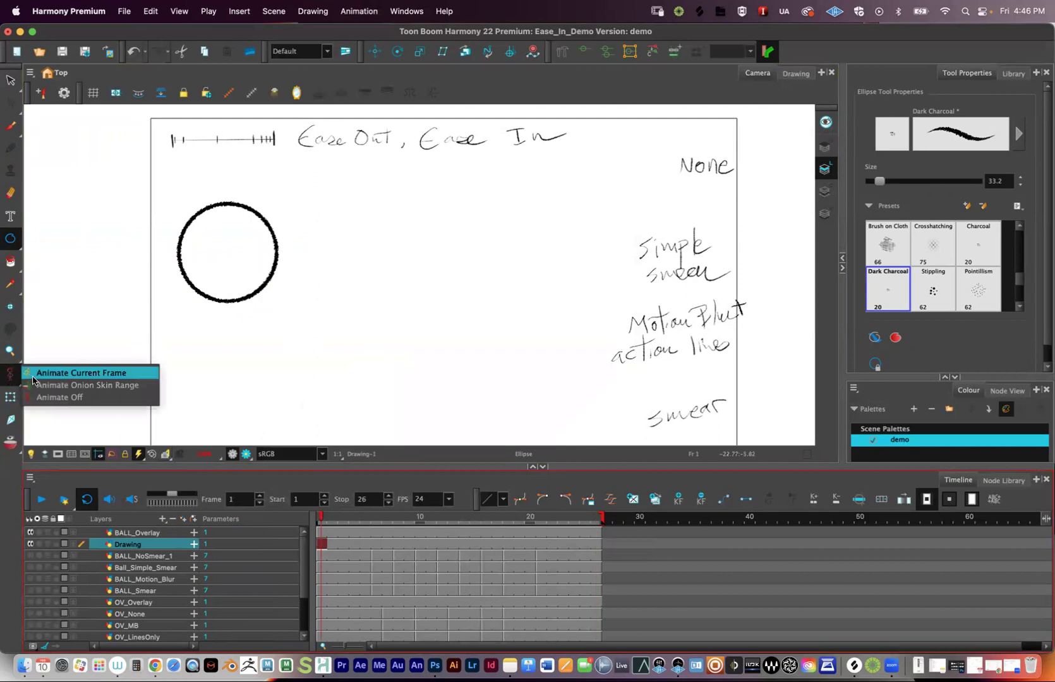
click(69, 373)
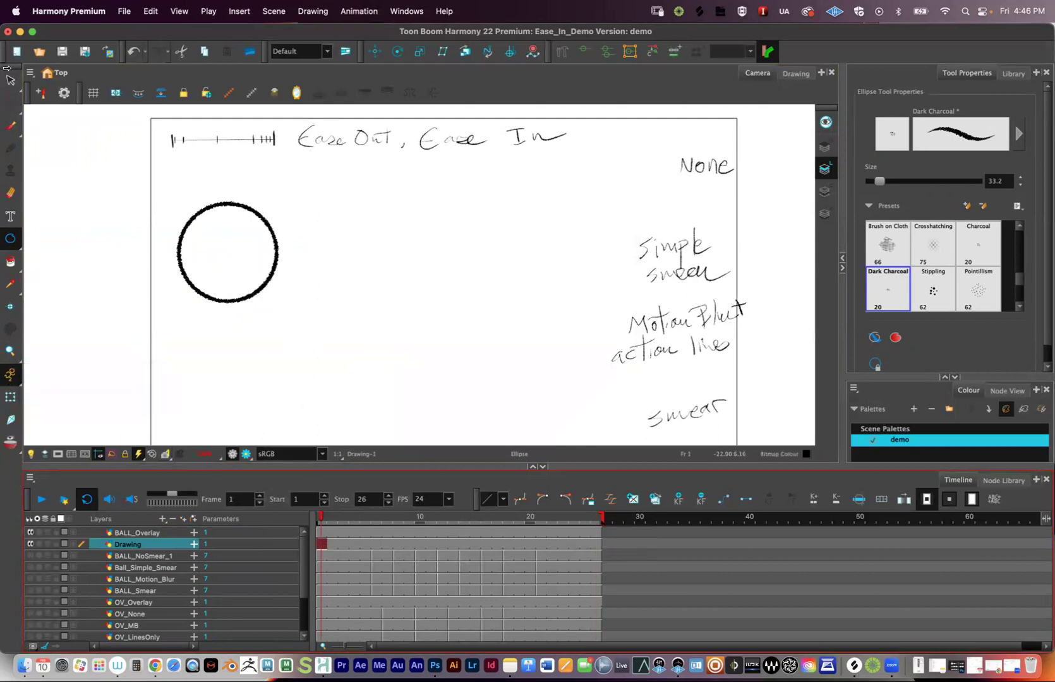
click(9, 396)
click(269, 232)
drag(336, 519, 596, 531)
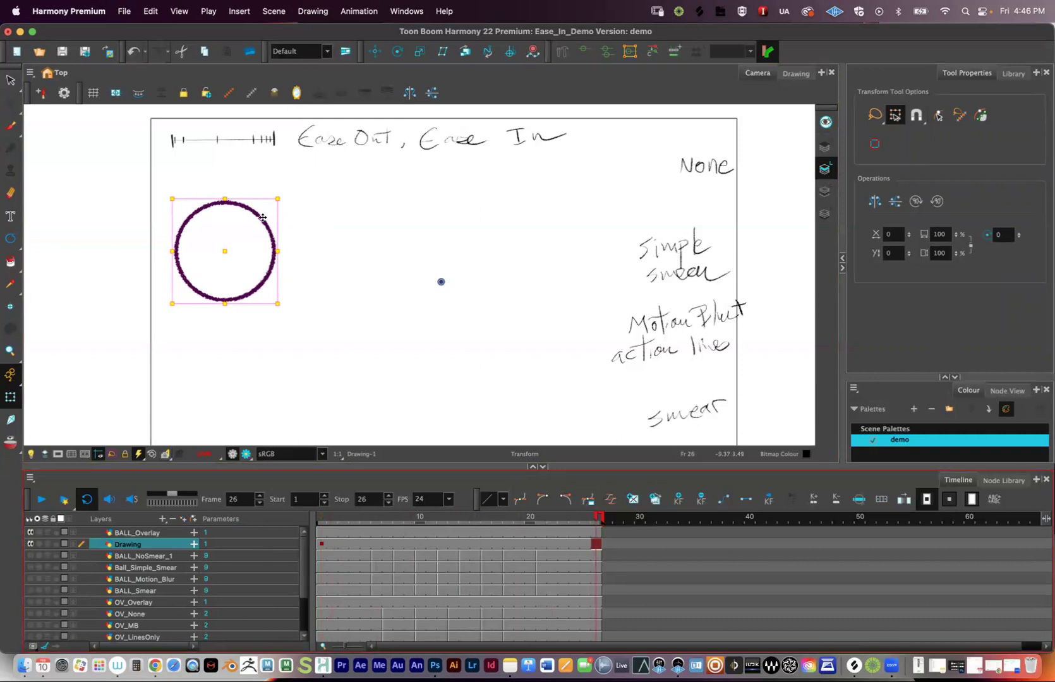
mouse_move(262, 219)
mouse_down()
mouse_move(528, 219)
mouse_move(612, 240)
mouse_up()
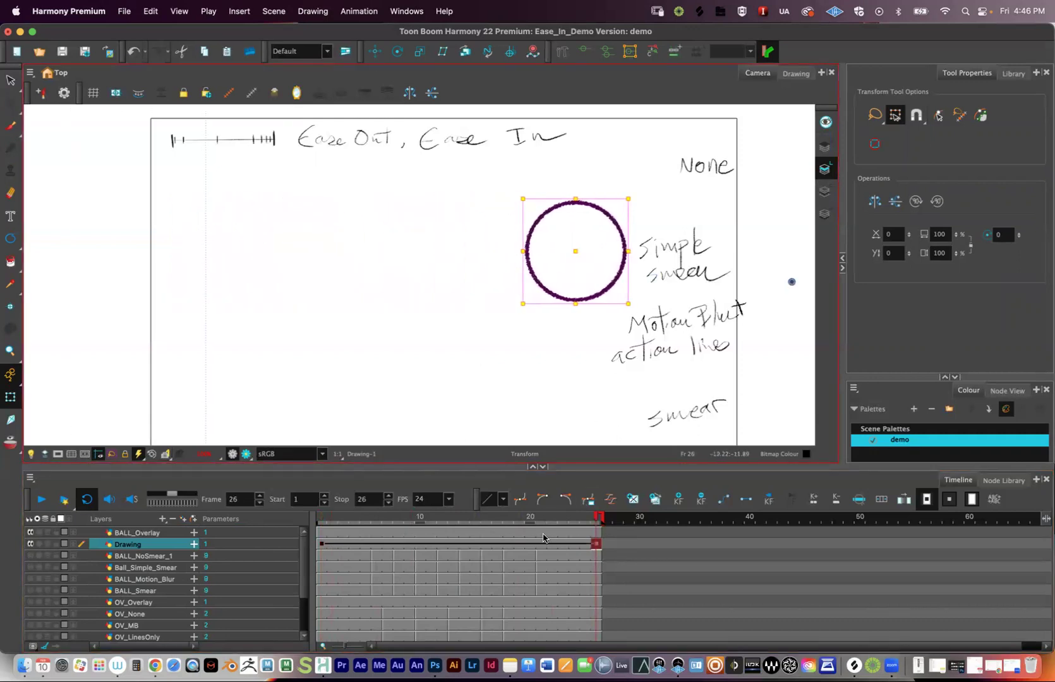
Play back the keyframed circle's motion from frame 1 and return to frame 1.
drag(592, 526, 320, 526)
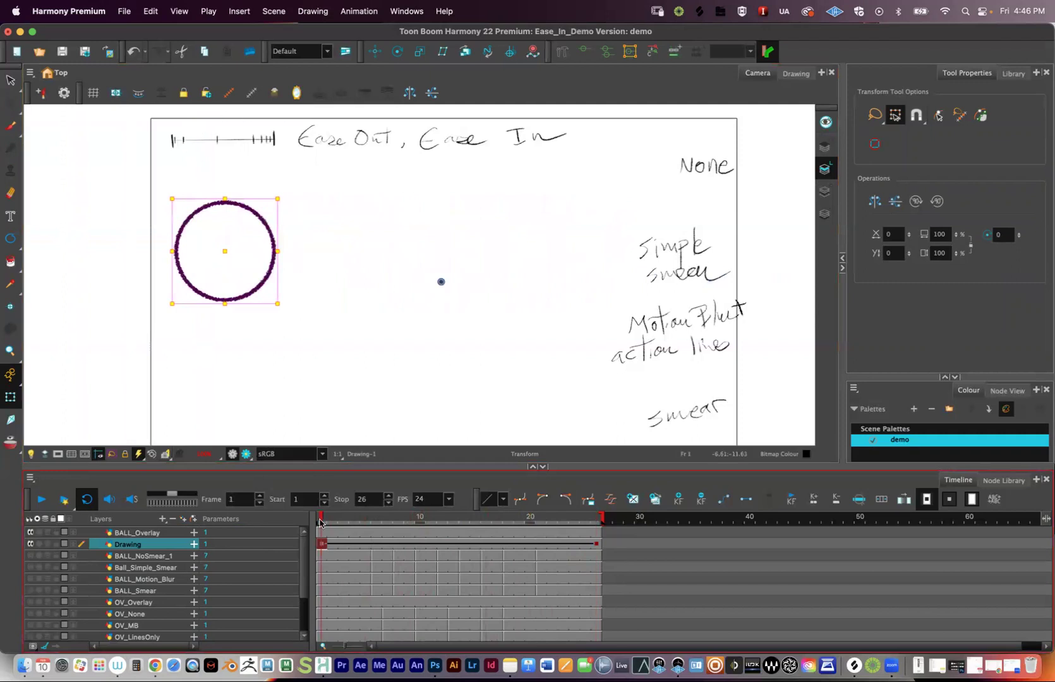
click(41, 500)
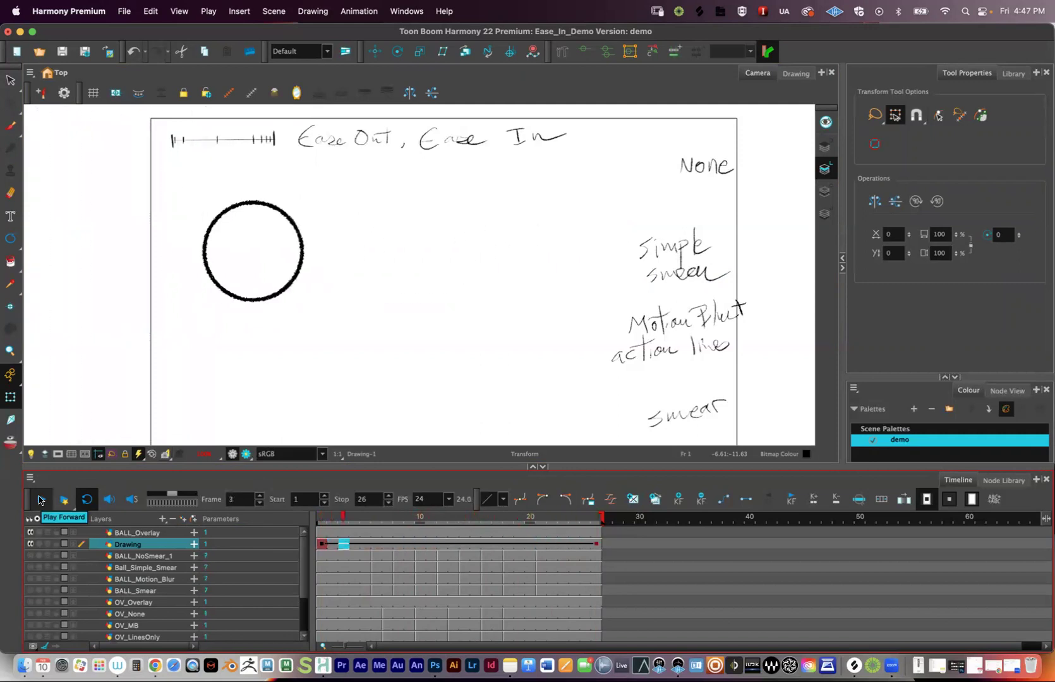
click(39, 500)
drag(393, 520, 321, 514)
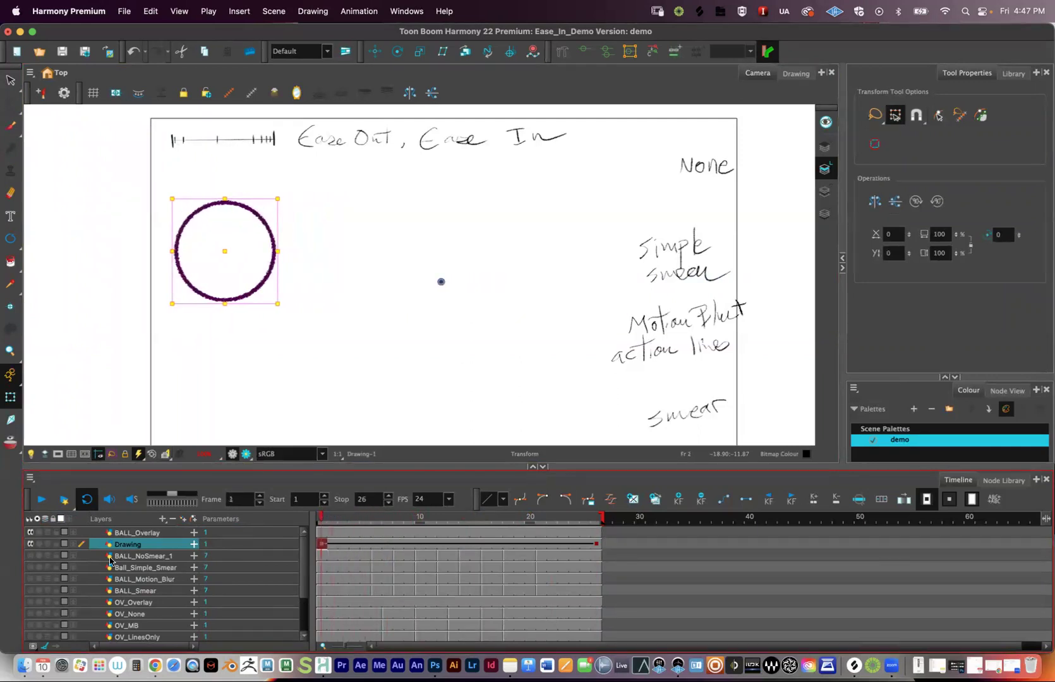
Hide the Drawing layer, then show and select the BALL_NoSmear_1 layer.
click(29, 544)
click(30, 556)
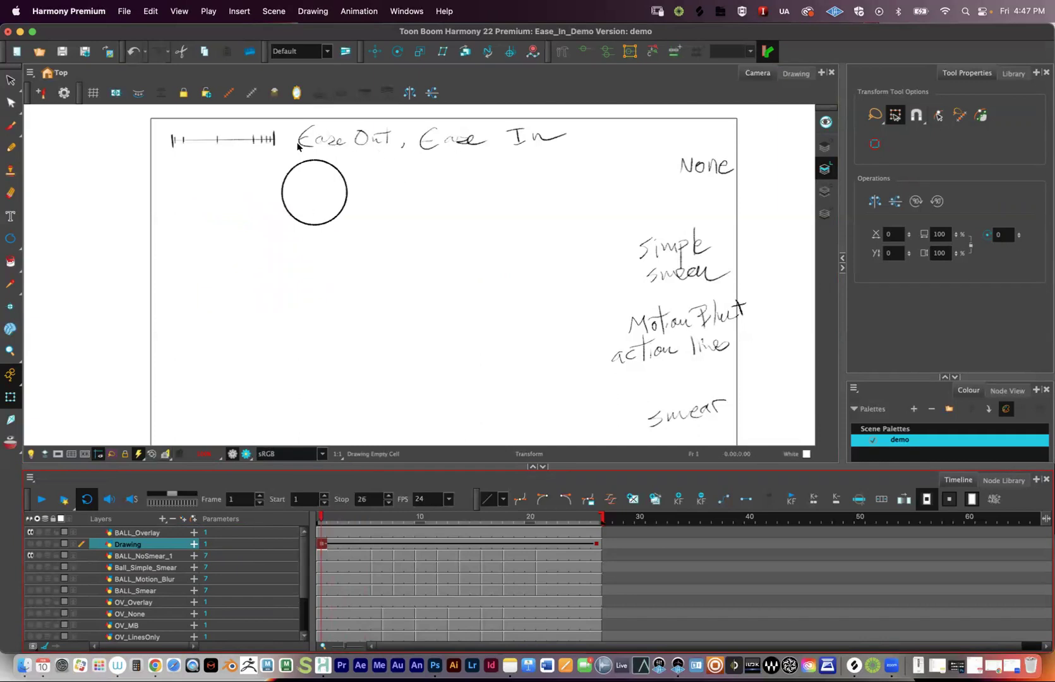
click(147, 555)
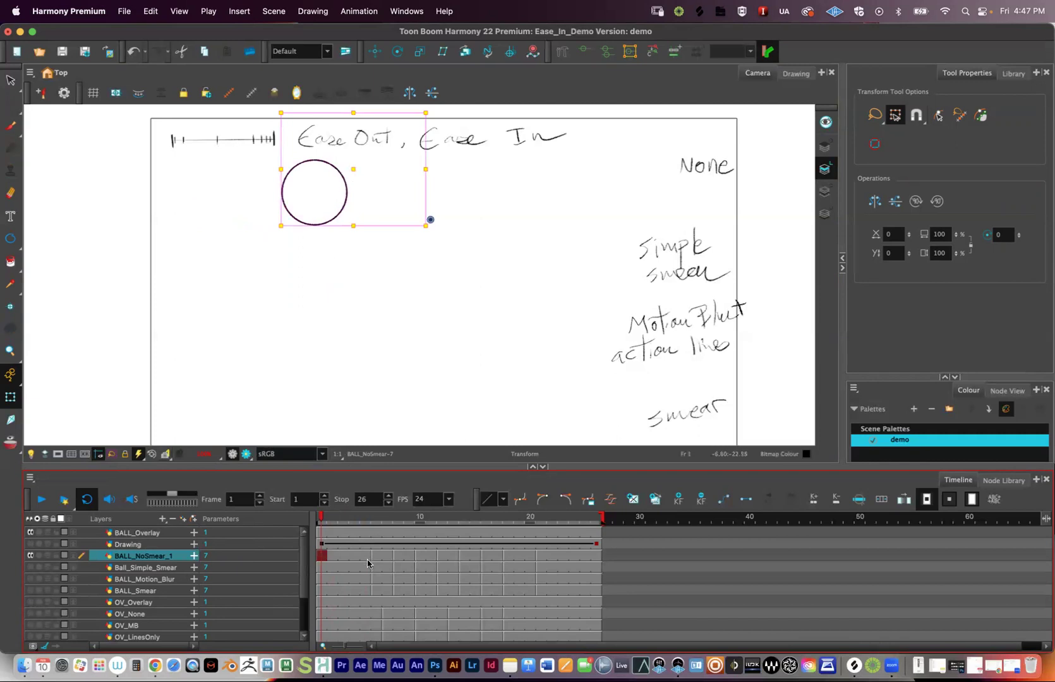
Play the BALL_NoSmear_1 animation and examine its drawings around frames 10 and 11.
click(40, 502)
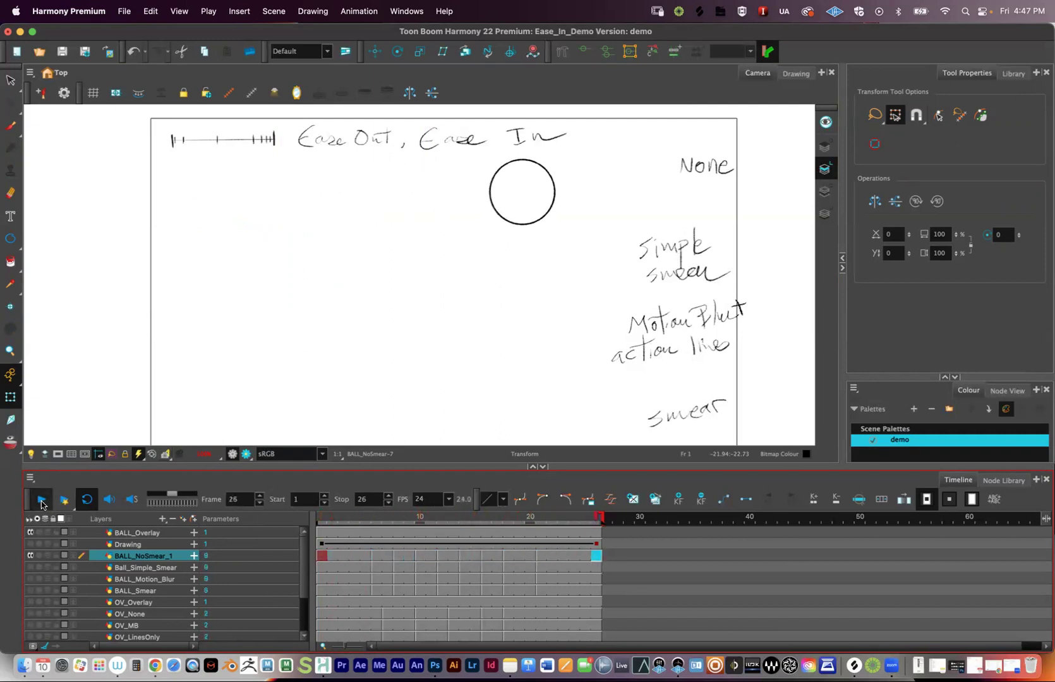
click(46, 504)
drag(372, 523, 424, 511)
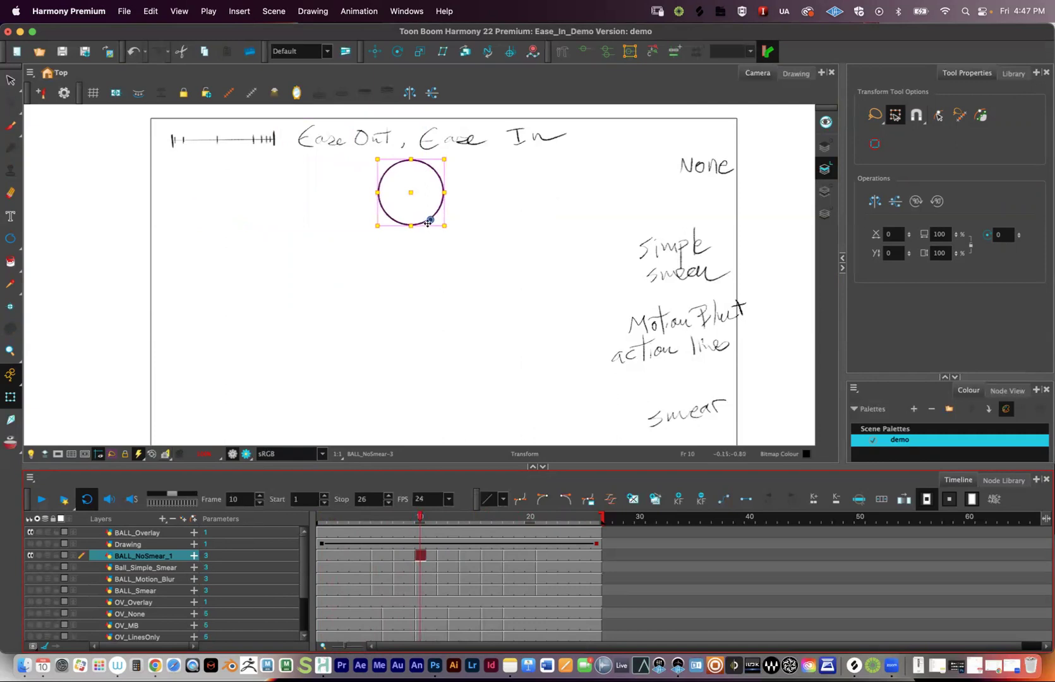
mouse_move(421, 518)
mouse_down()
mouse_move(432, 518)
mouse_move(388, 519)
mouse_move(432, 518)
mouse_up()
Select frame 11 of the Ball_Simple_Smear layer, show that layer and hide BALL_NoSmear_1.
click(432, 568)
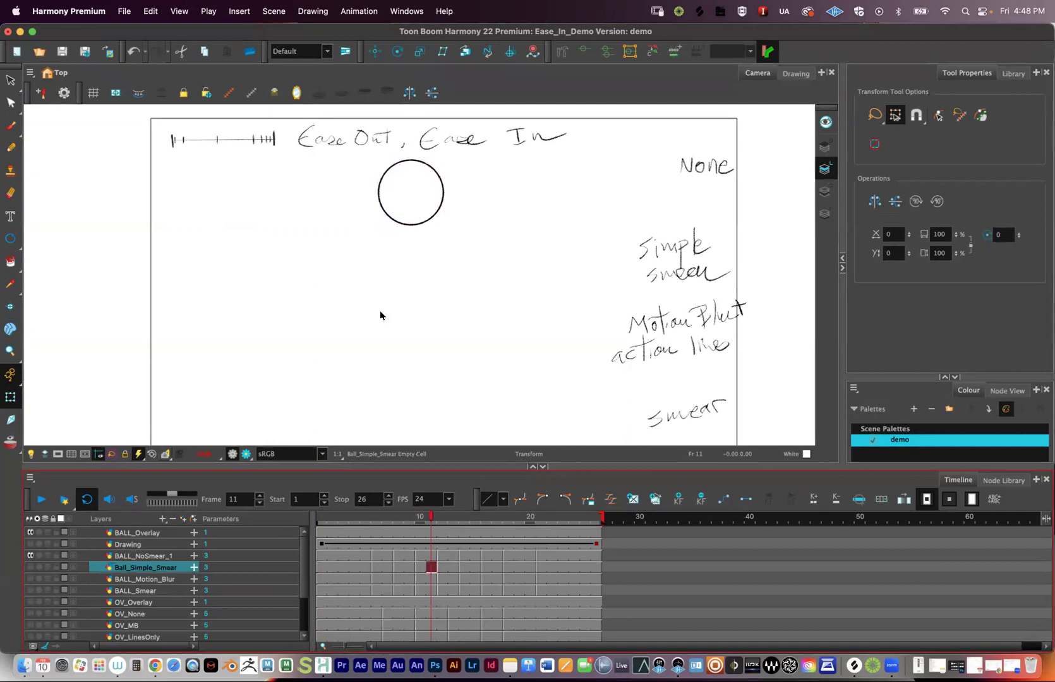
click(29, 568)
click(30, 556)
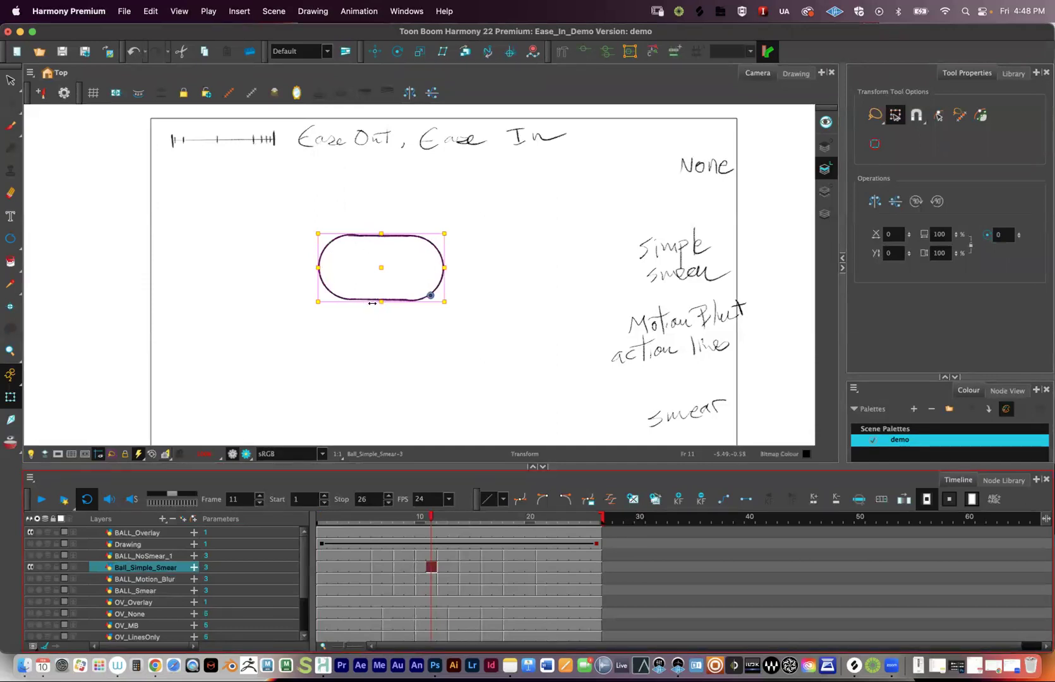
Examine the Ball_Simple_Smear drawing around frame 10 and its first drawing at frame 1, ending with BALL_NoSmear_1 selected.
mouse_move(431, 518)
mouse_down()
mouse_move(353, 520)
mouse_move(494, 521)
mouse_move(425, 531)
mouse_up()
click(342, 565)
click(322, 564)
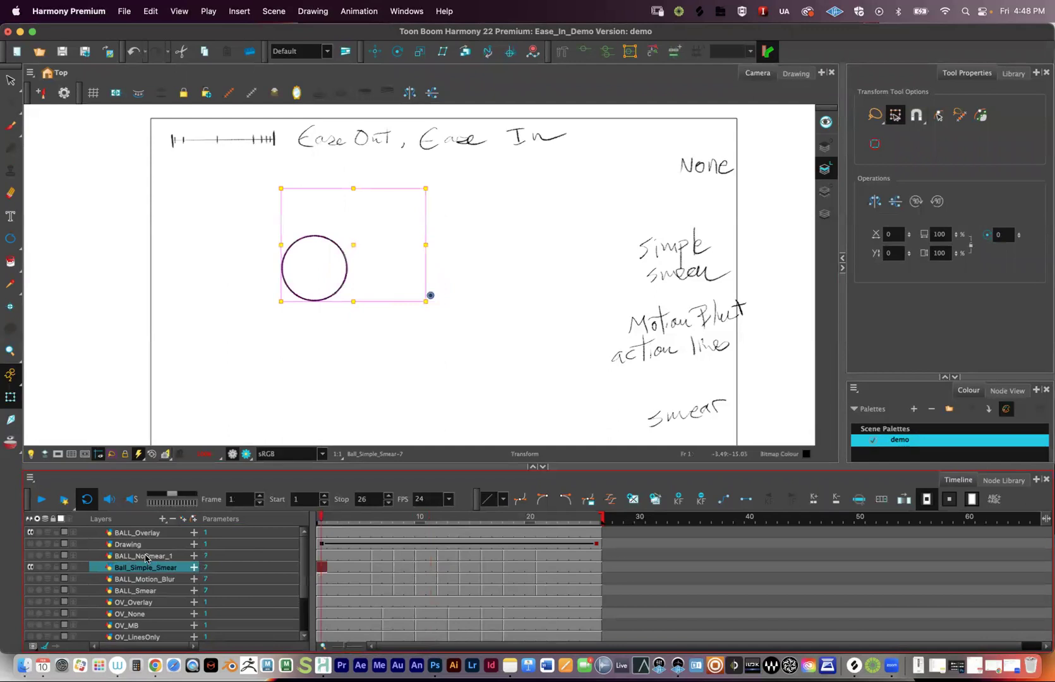
click(322, 557)
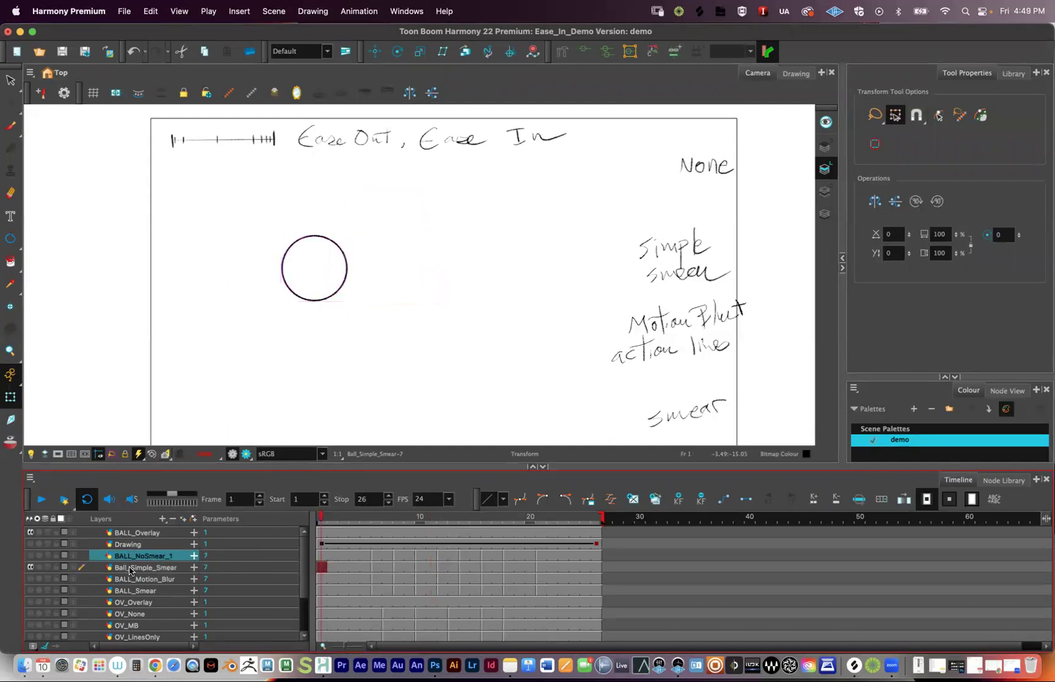
Play the Ball_Simple_Smear animation with the BALL_NoSmear_1 layer selected.
click(135, 568)
click(142, 556)
click(41, 499)
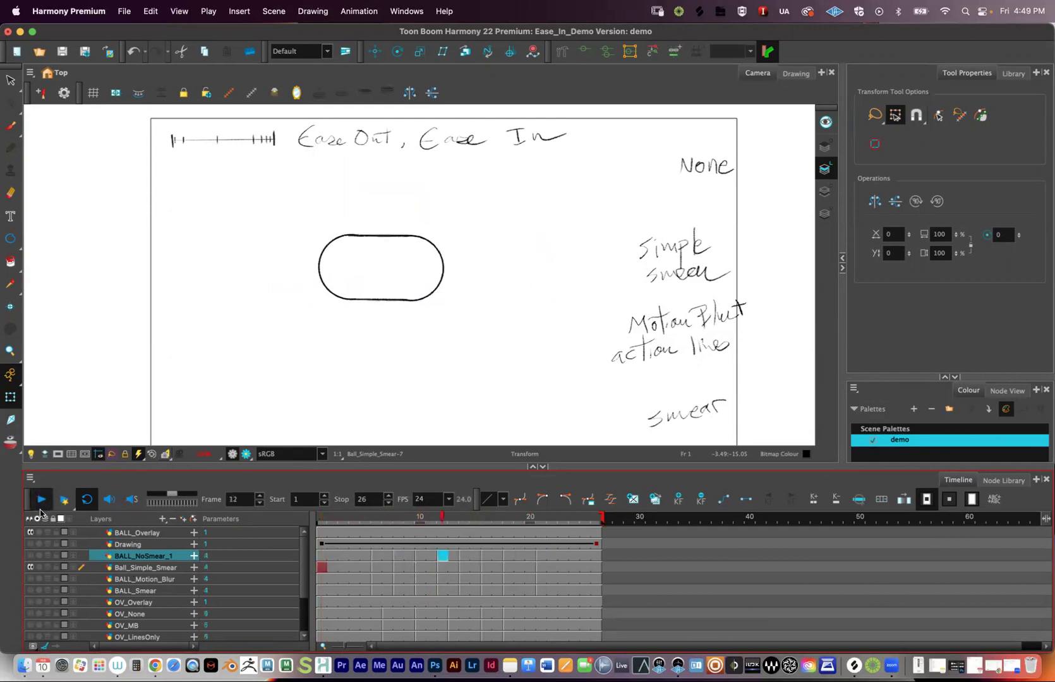
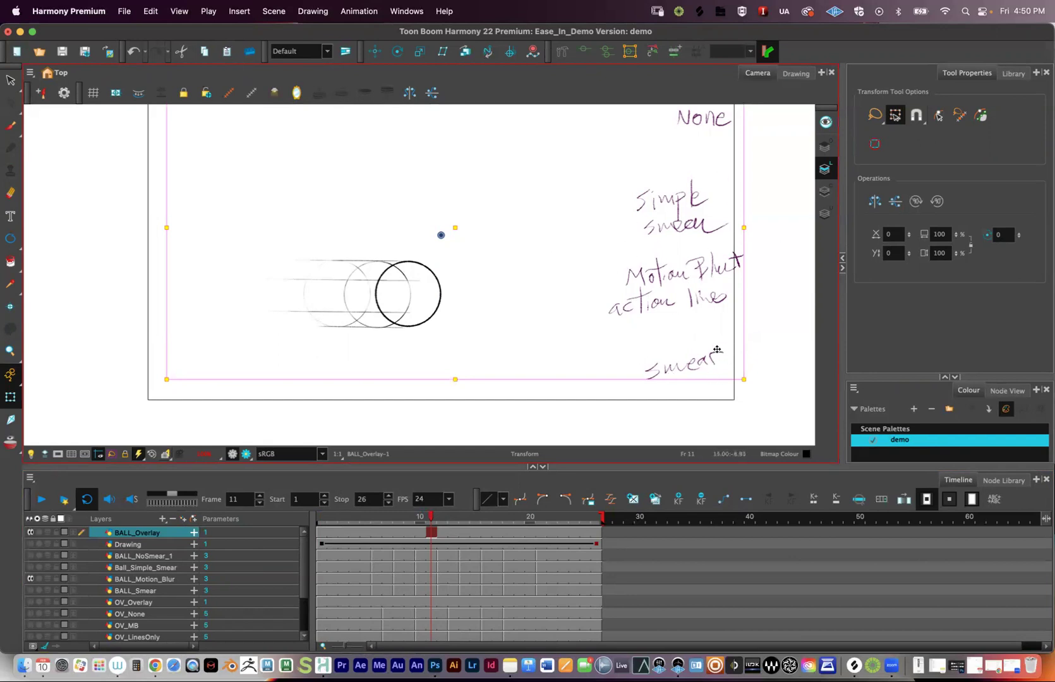
Examine the BALL_Motion_Blur drawings from frame 1 to frame 10, and play the animation from the start.
drag(431, 516, 319, 519)
click(331, 517)
click(321, 517)
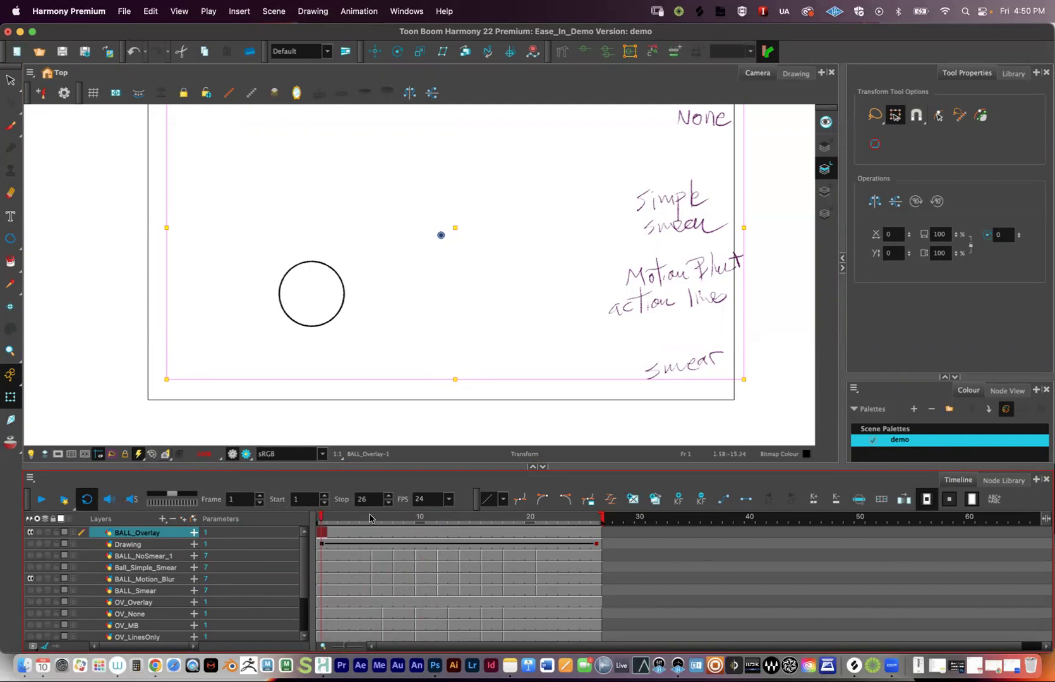
drag(399, 517, 423, 519)
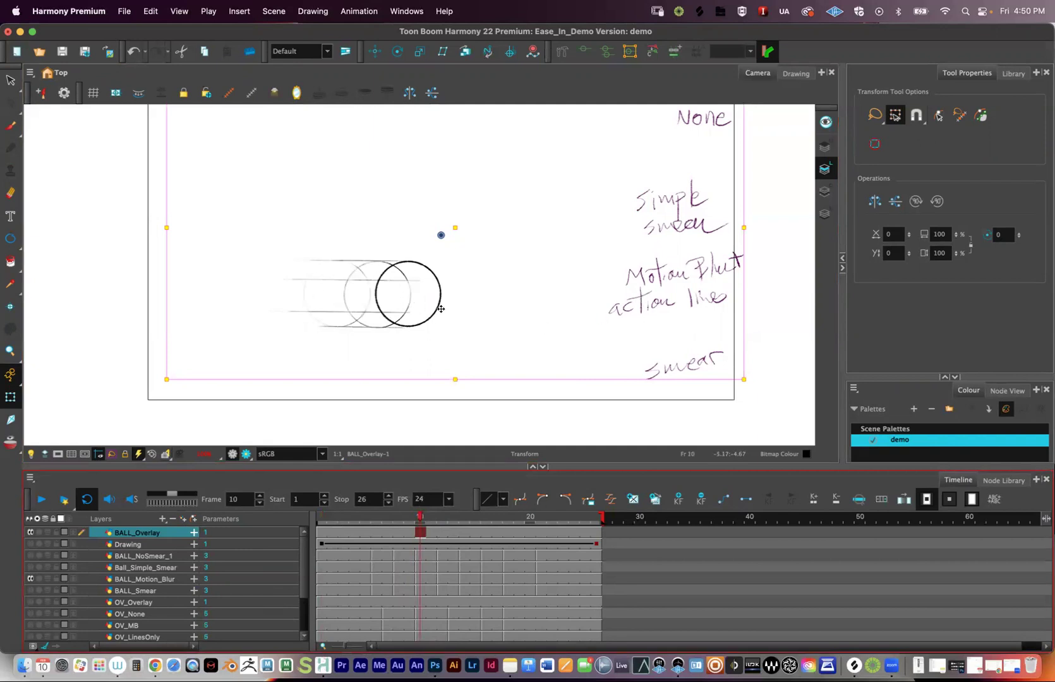
drag(418, 517, 322, 518)
click(40, 500)
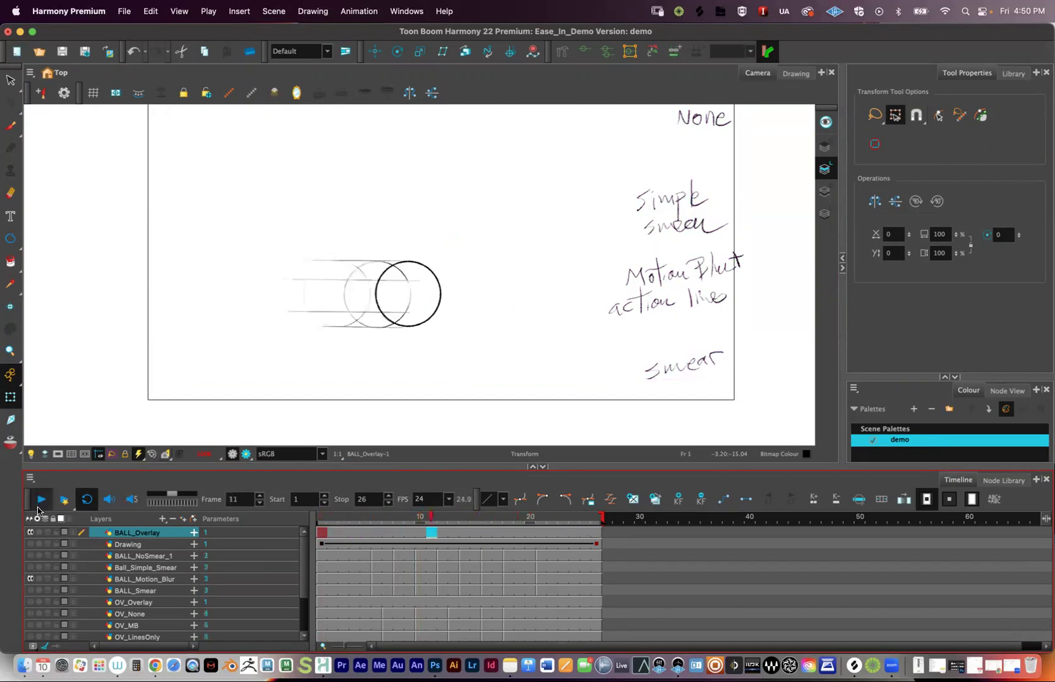
click(40, 500)
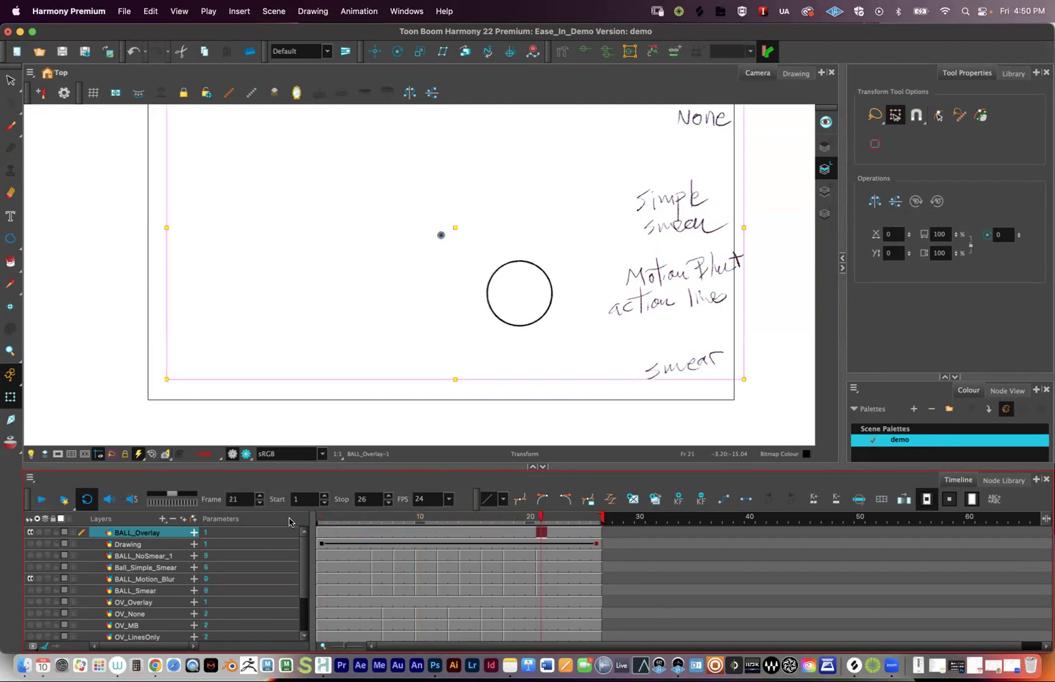
Examine the motion blur drawing at frame 10 again and replay the BALL_Motion_Blur animation from frame 1.
drag(358, 517, 420, 517)
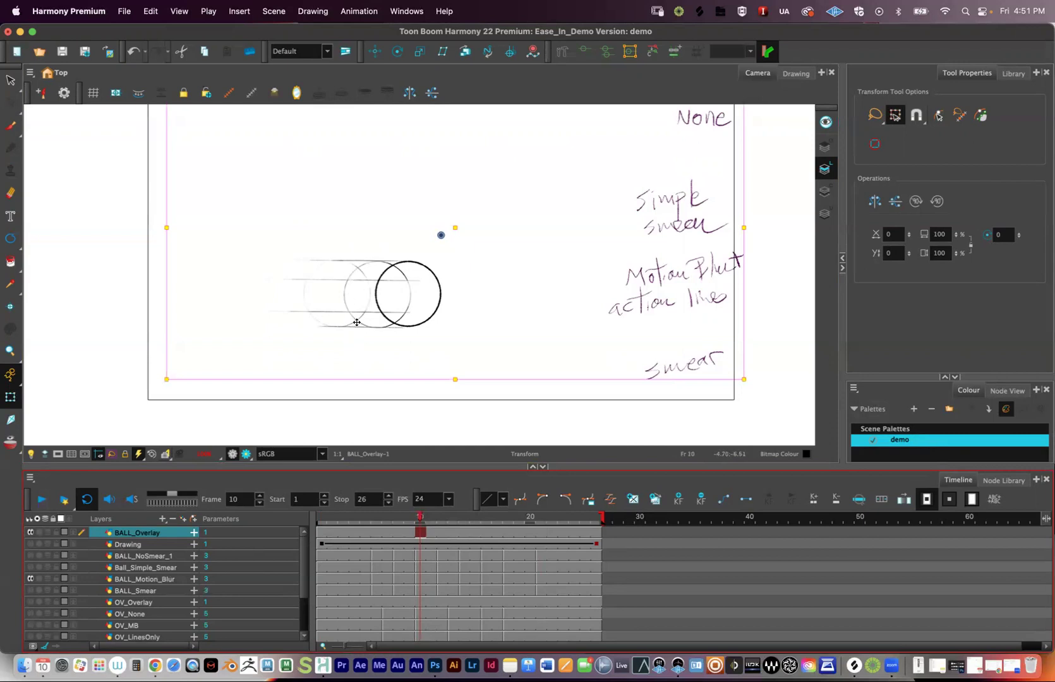
drag(414, 517, 320, 517)
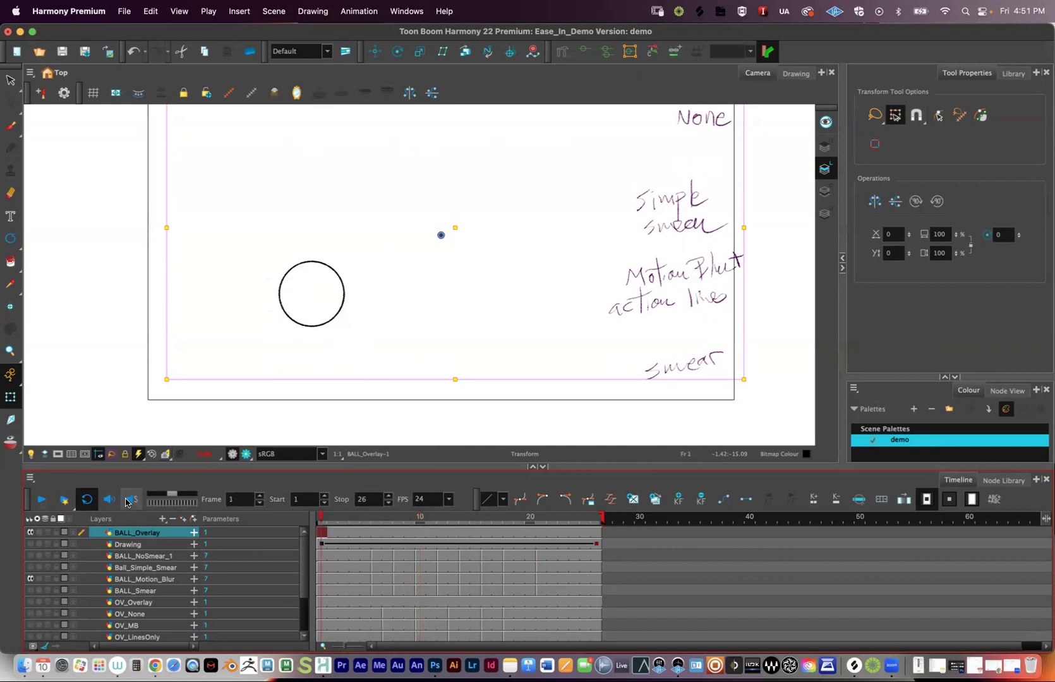
click(41, 499)
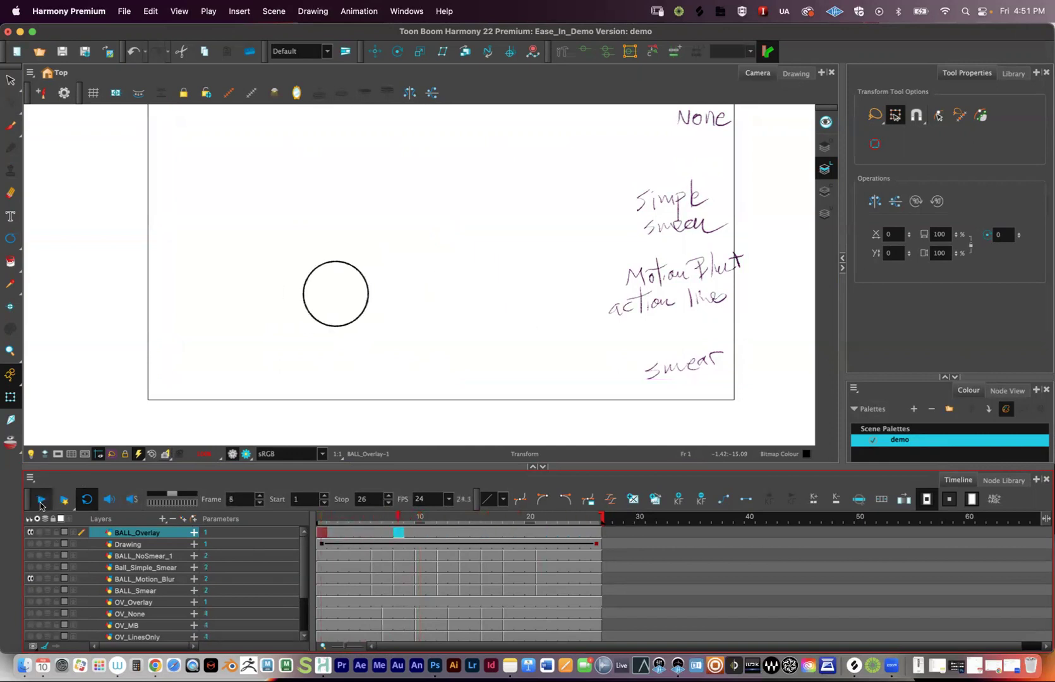
click(41, 499)
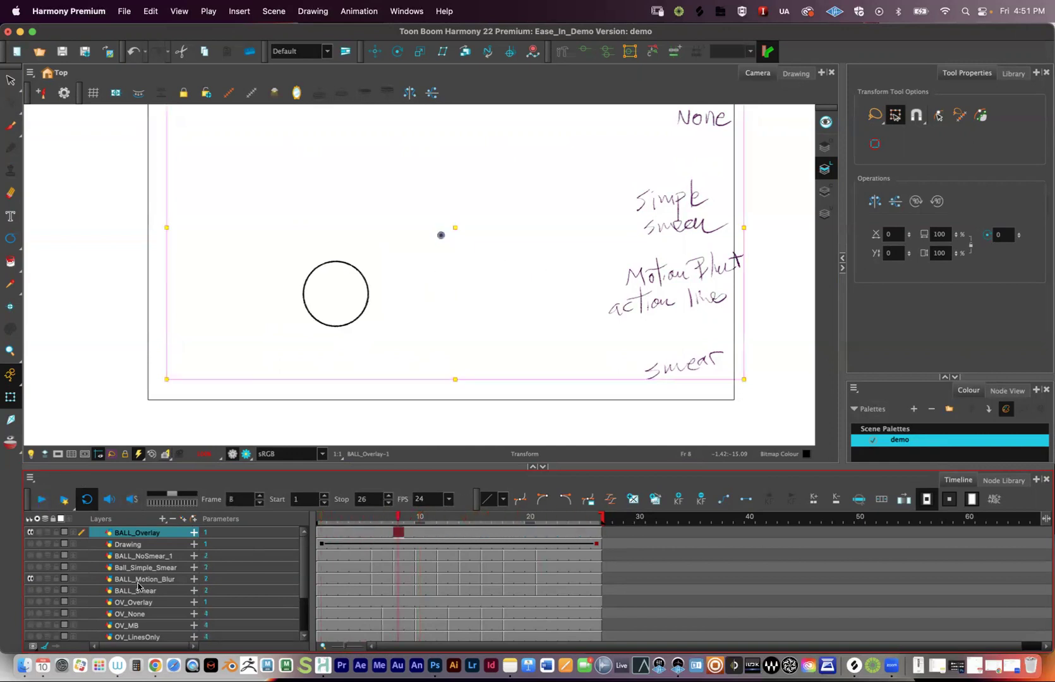
Hide BALL_Motion_Blur, show BALL_Smear, and review its drawing at frame 10 and its playback from frame 1.
click(30, 580)
click(30, 591)
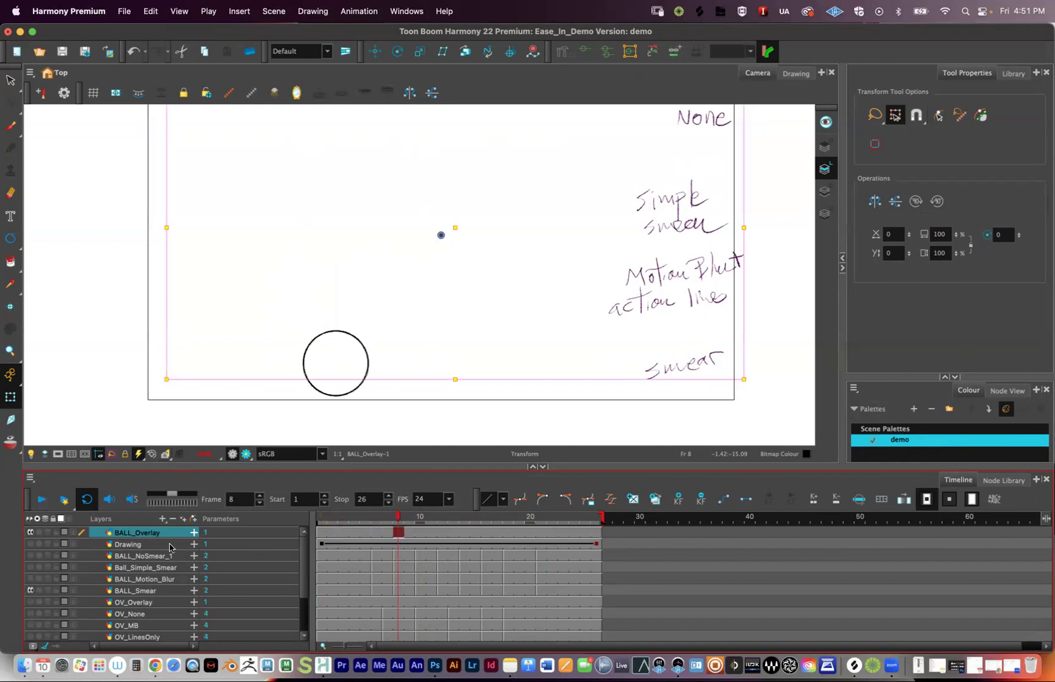
drag(400, 520, 421, 518)
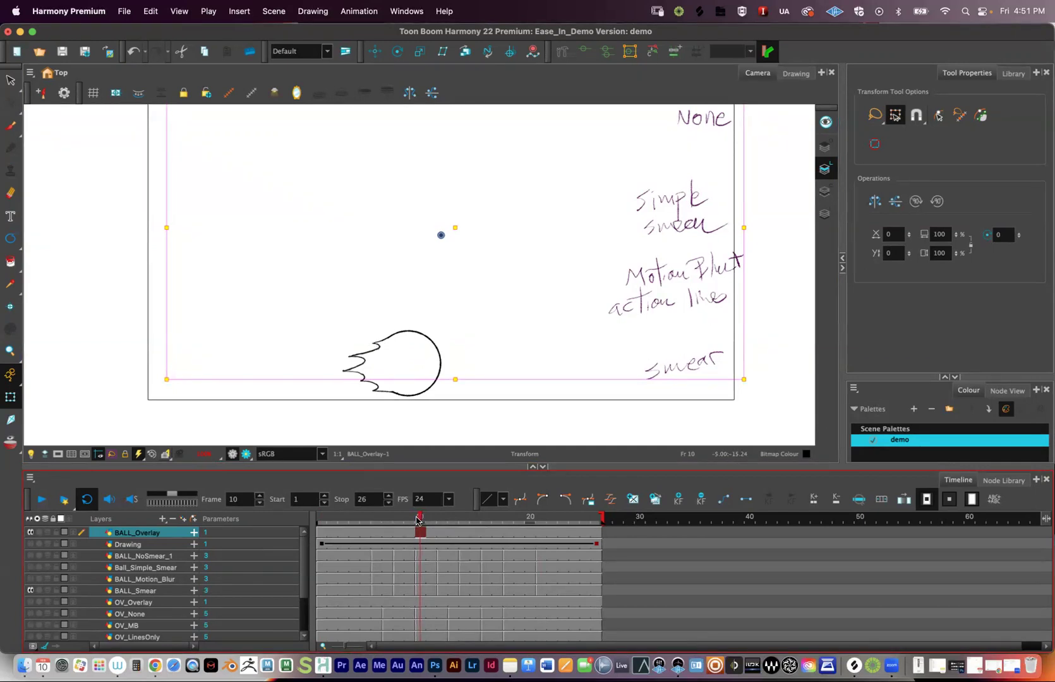
drag(417, 518, 283, 521)
click(42, 500)
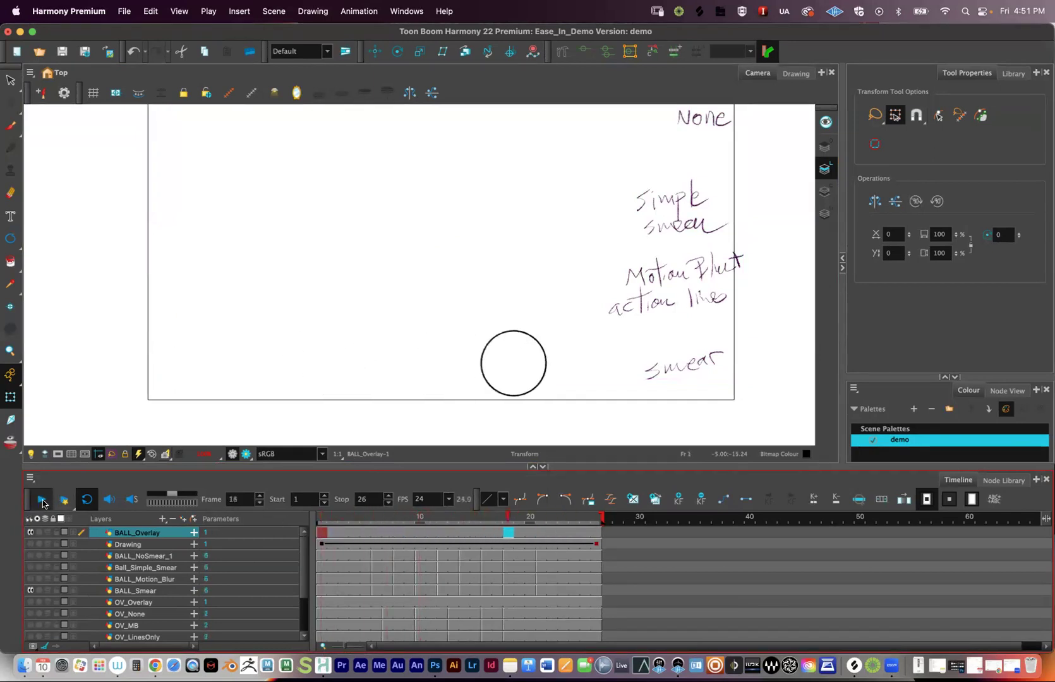
click(42, 500)
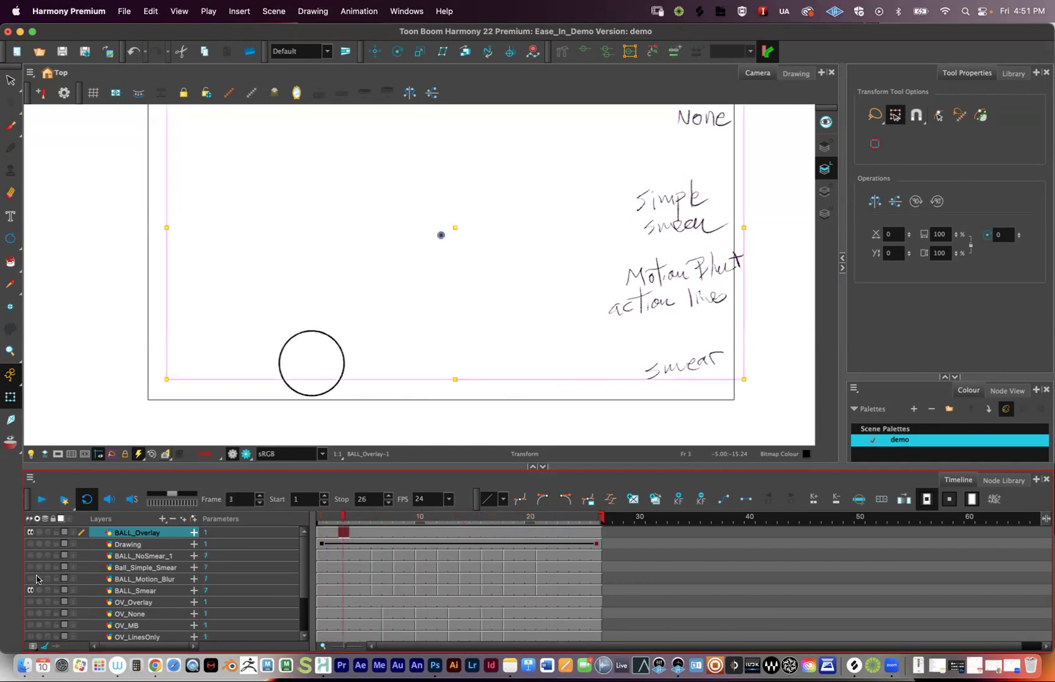
Show all four ball layers together and play their animations from frame 1 with the whole camera frame in view.
drag(29, 580, 30, 556)
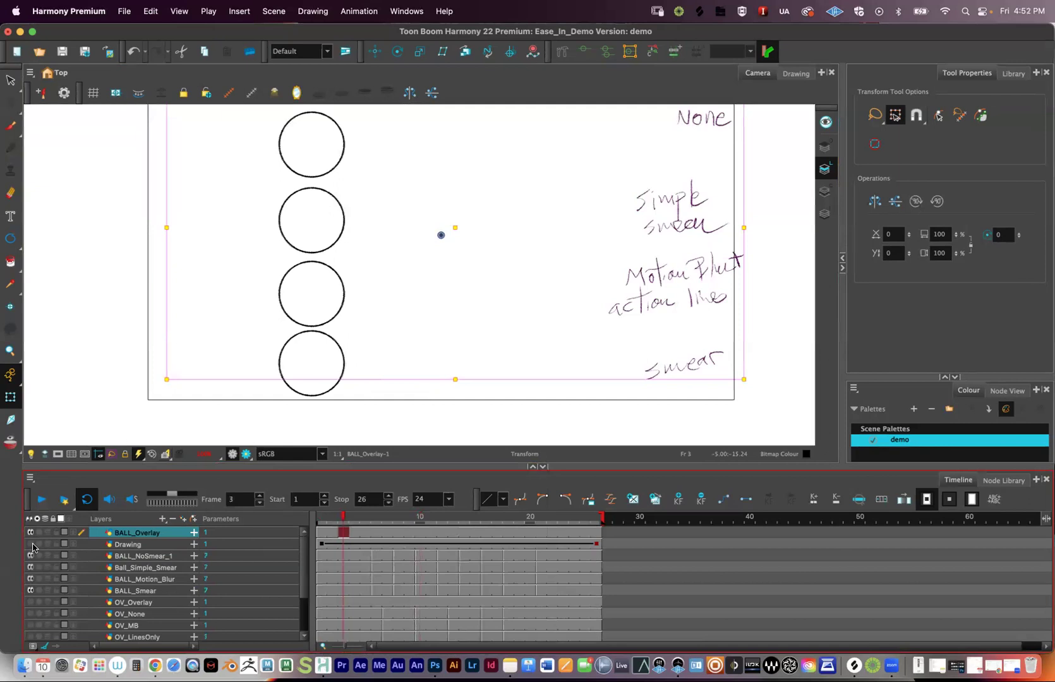
key(shift+n)
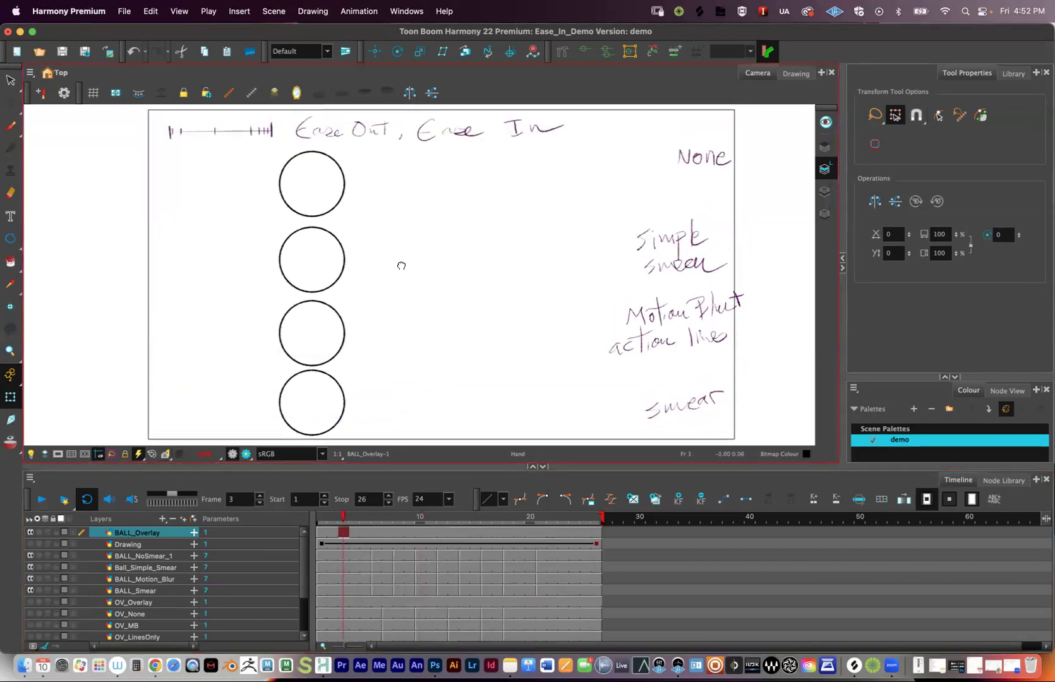
key(alt+z)
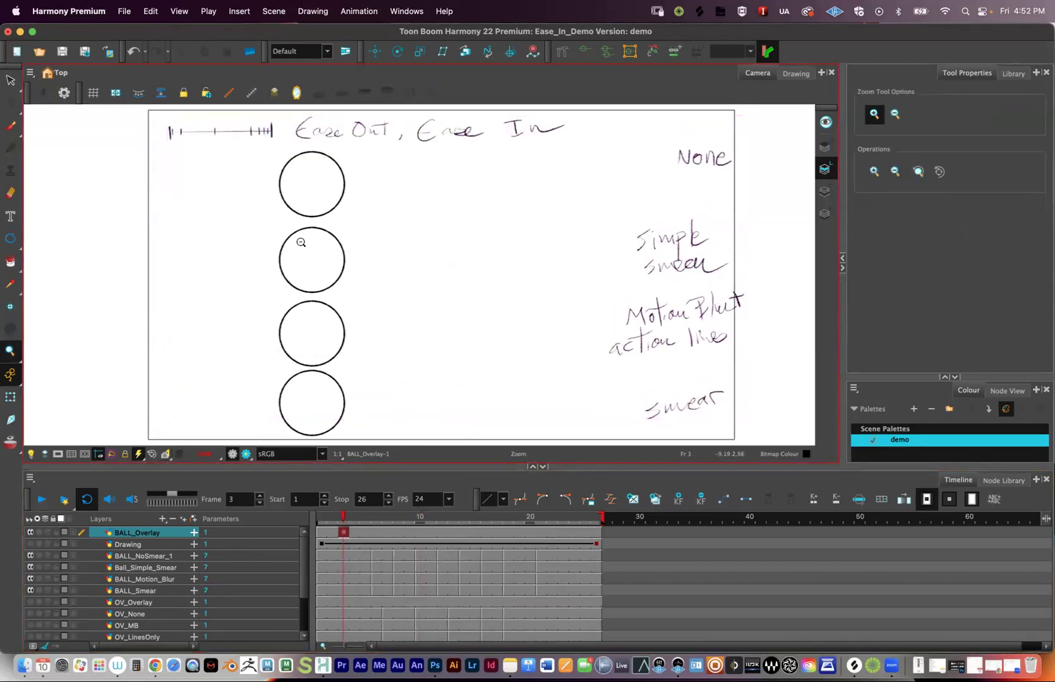
alt+click(381, 248)
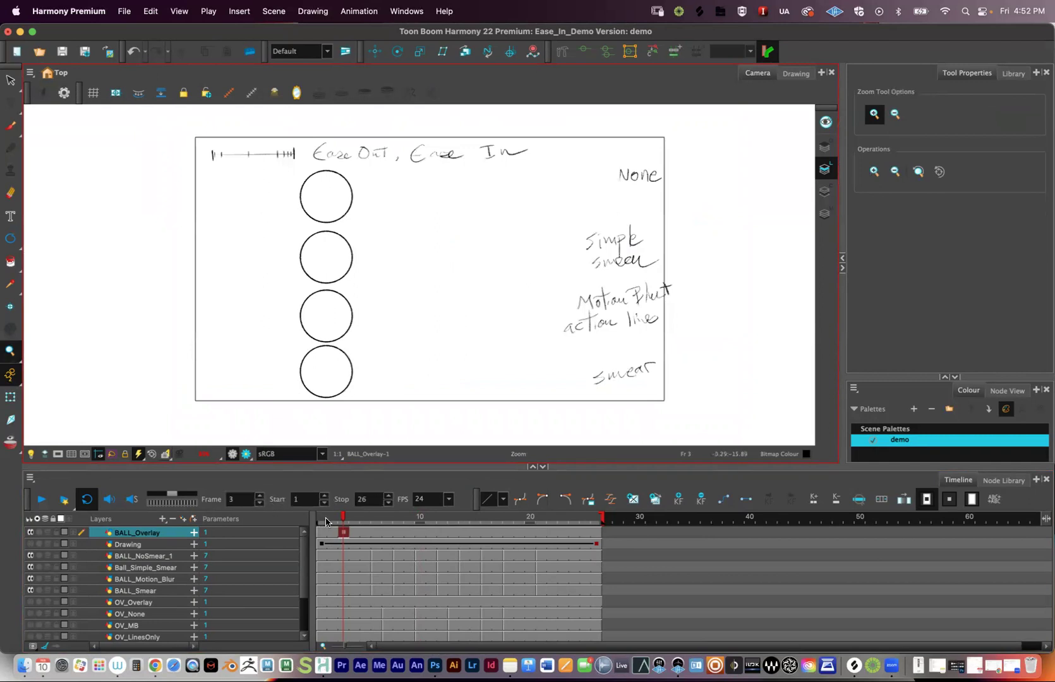
click(322, 521)
click(41, 499)
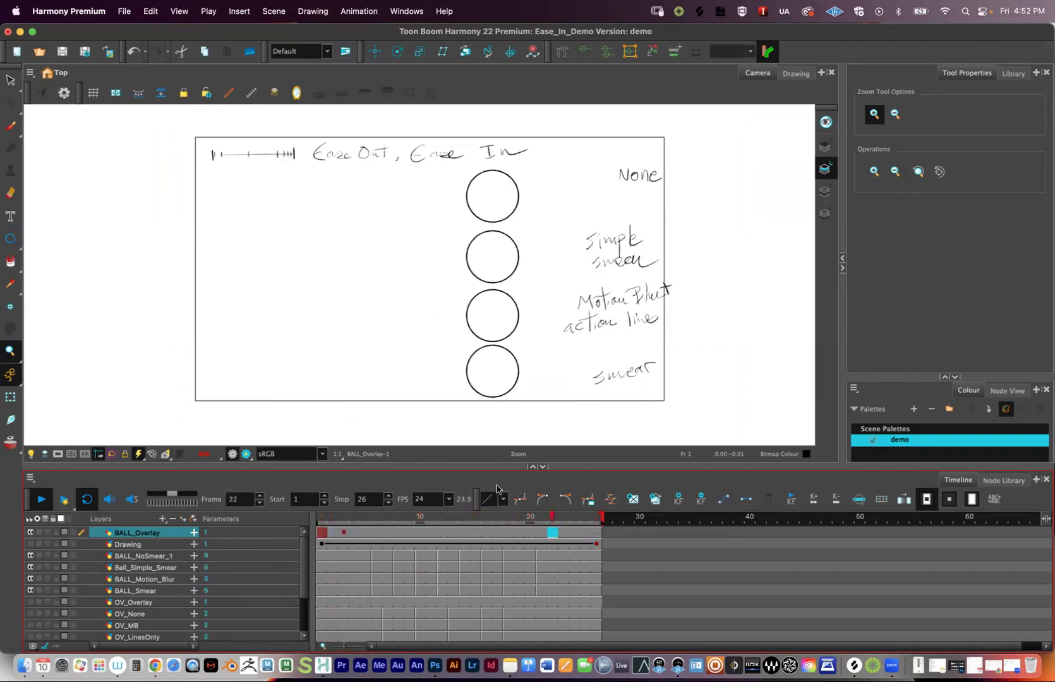
During playback, compare BALL_NoSmear_1 with only BALL_Smear shown beside it, and with only BALL_Motion_Blur shown.
click(30, 567)
click(30, 579)
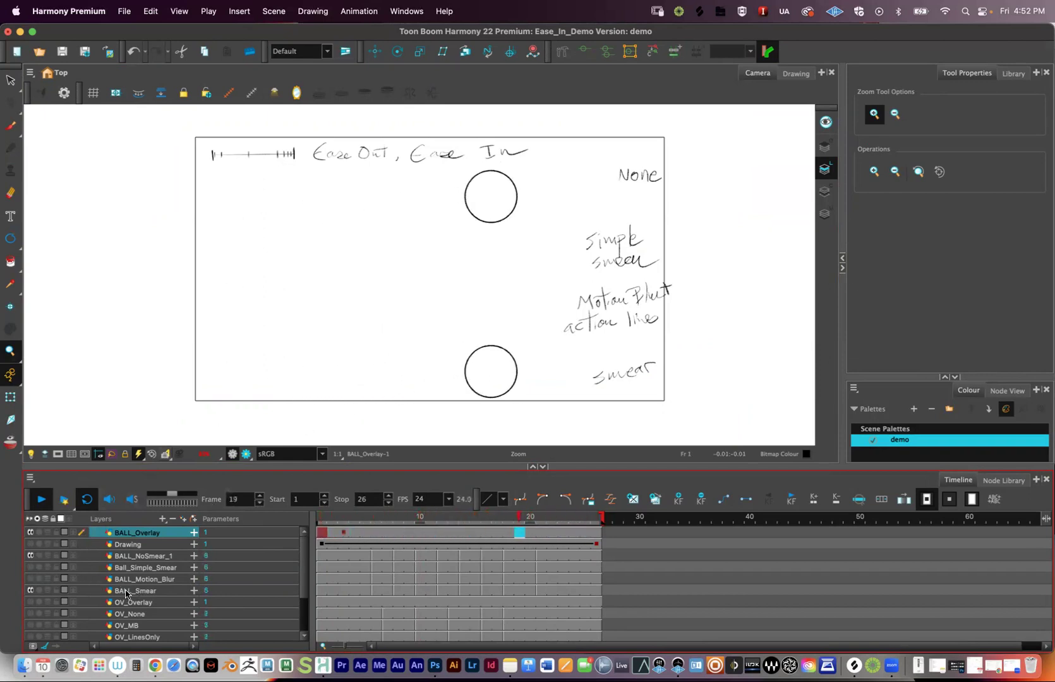
click(30, 590)
click(29, 578)
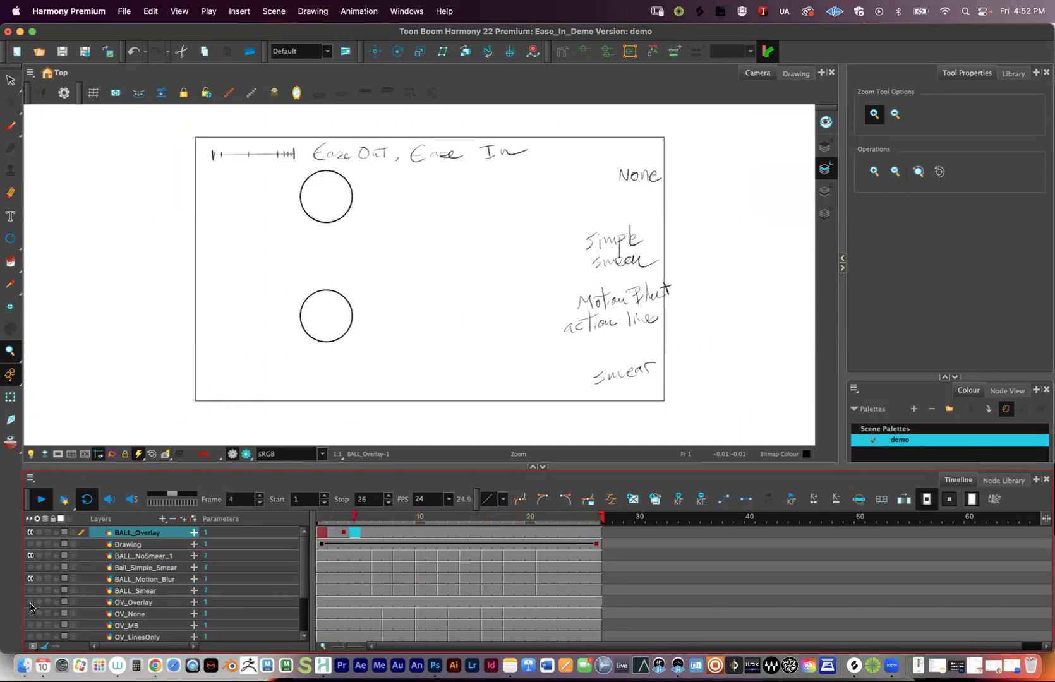
Compare BALL_NoSmear_1 with Ball_Simple_Smear, leave only BALL_NoSmear_1 shown among the ball animations, and stop playback.
click(29, 578)
click(31, 567)
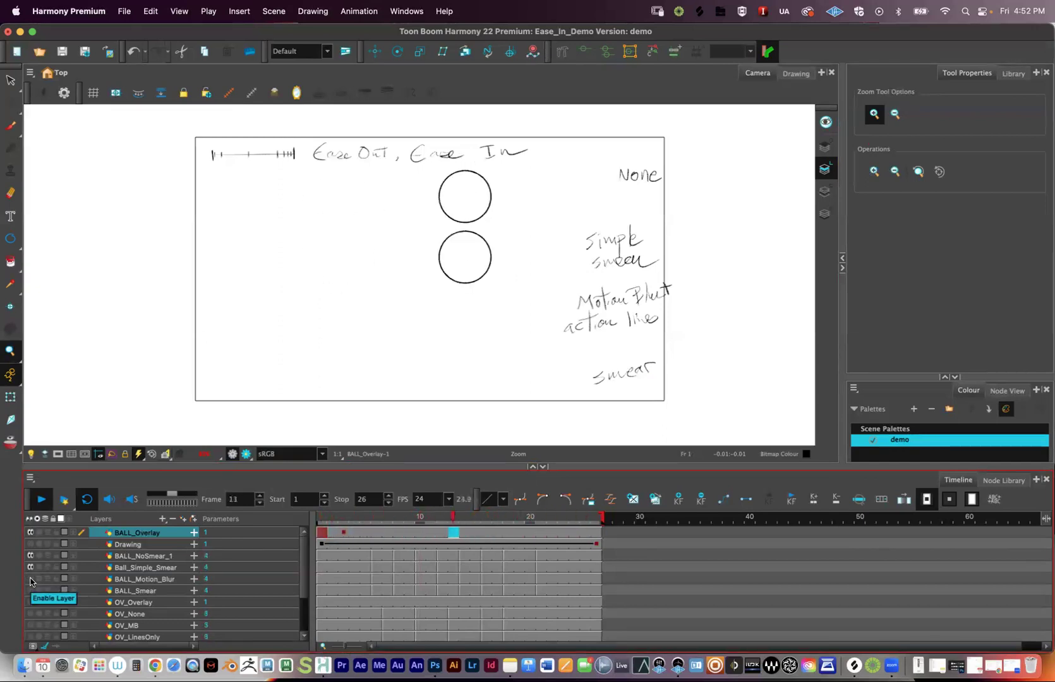
click(30, 567)
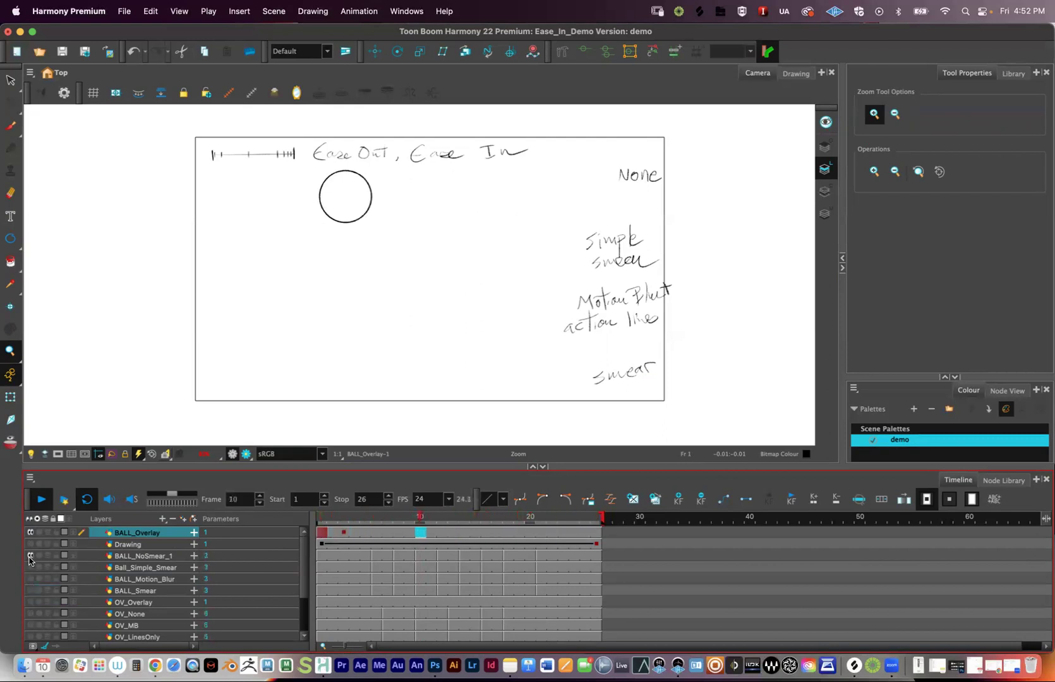
click(41, 499)
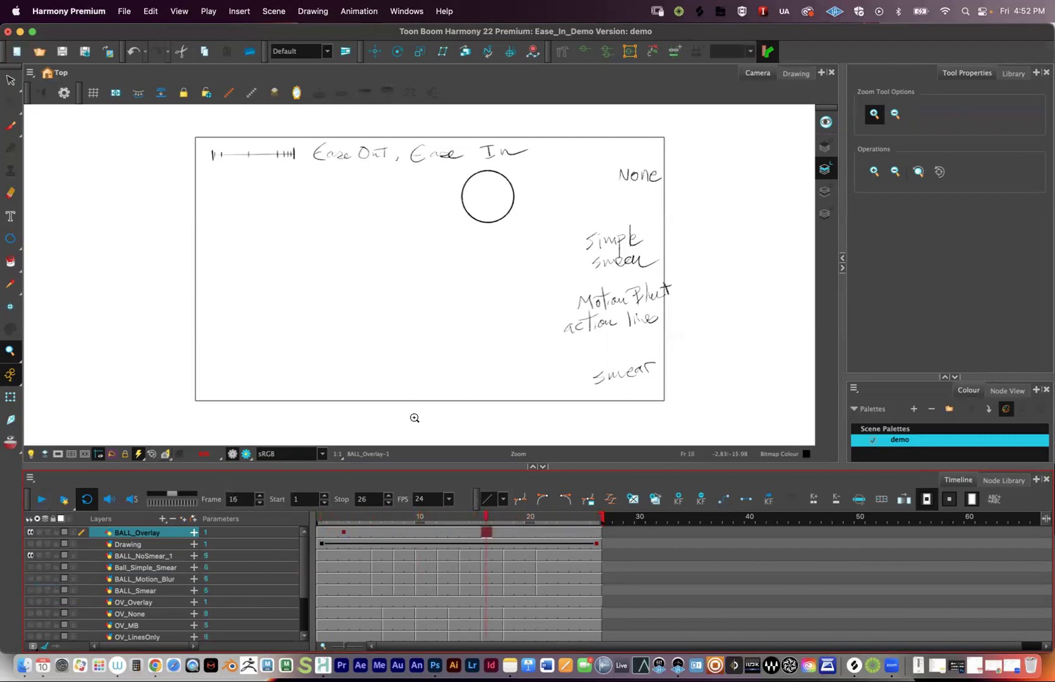
Examine the BALL_NoSmear_1 drawings between frames 11 and 7, enlarging the timeline area.
drag(388, 522, 429, 518)
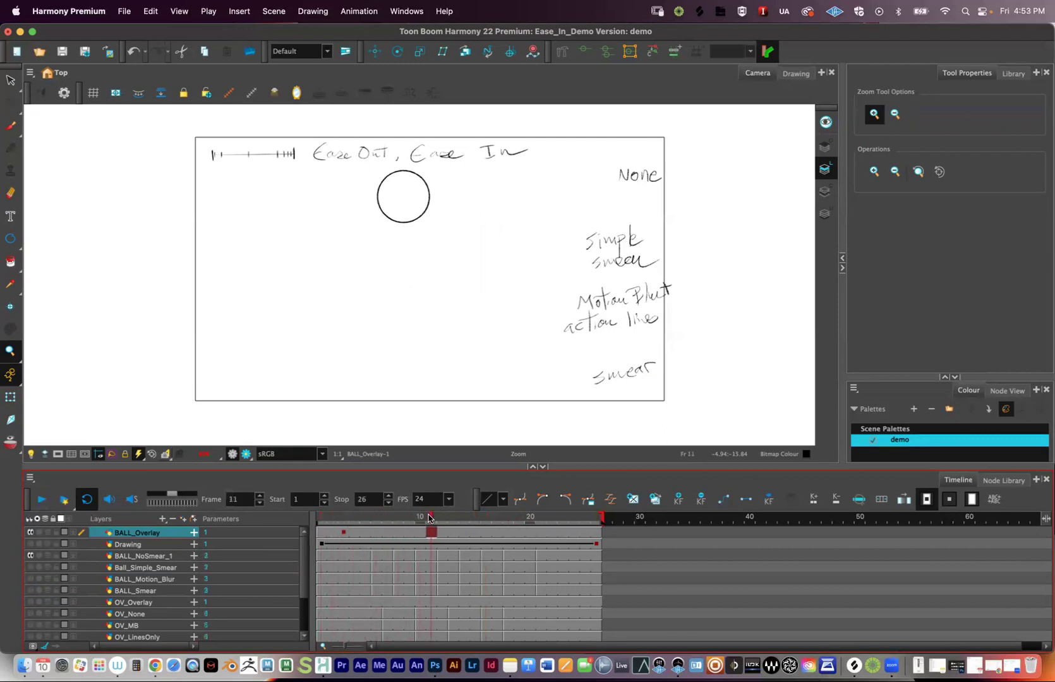
drag(581, 469, 581, 438)
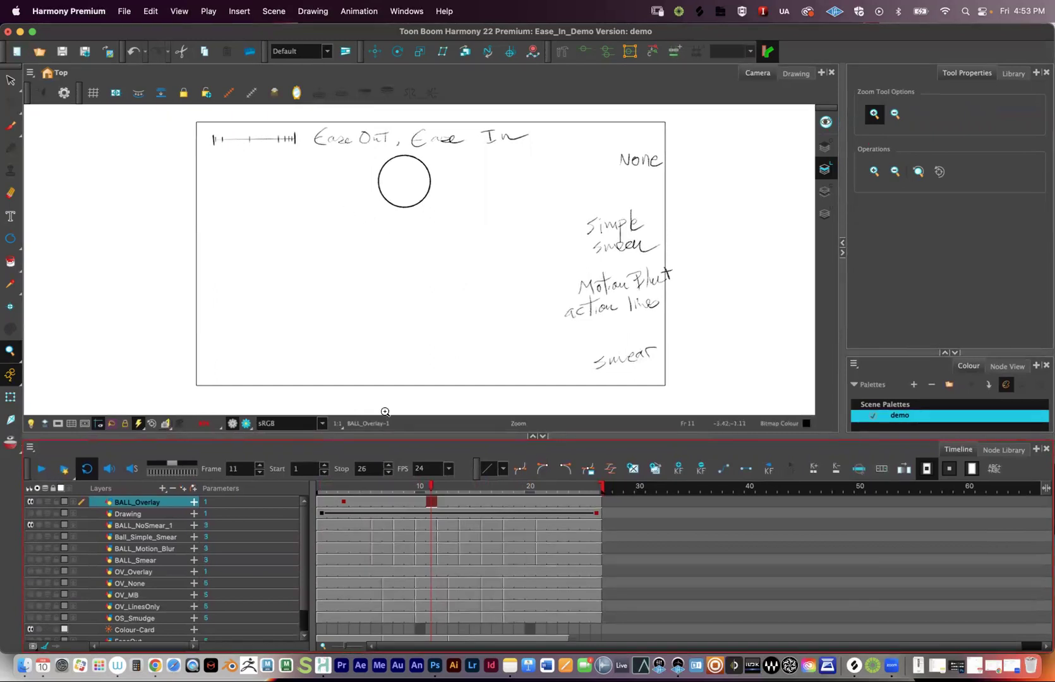
click(416, 487)
drag(416, 489, 387, 489)
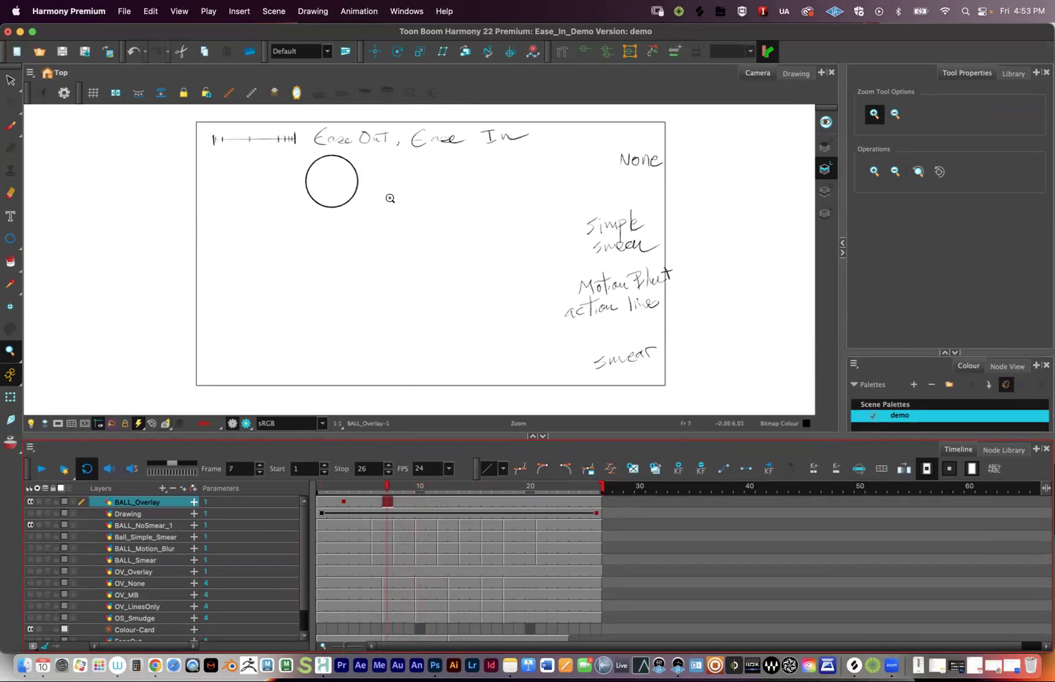
Sketch an elongated oval below the ball at frame 7 with the Dark Charcoal brush, and undo the stroke.
click(9, 130)
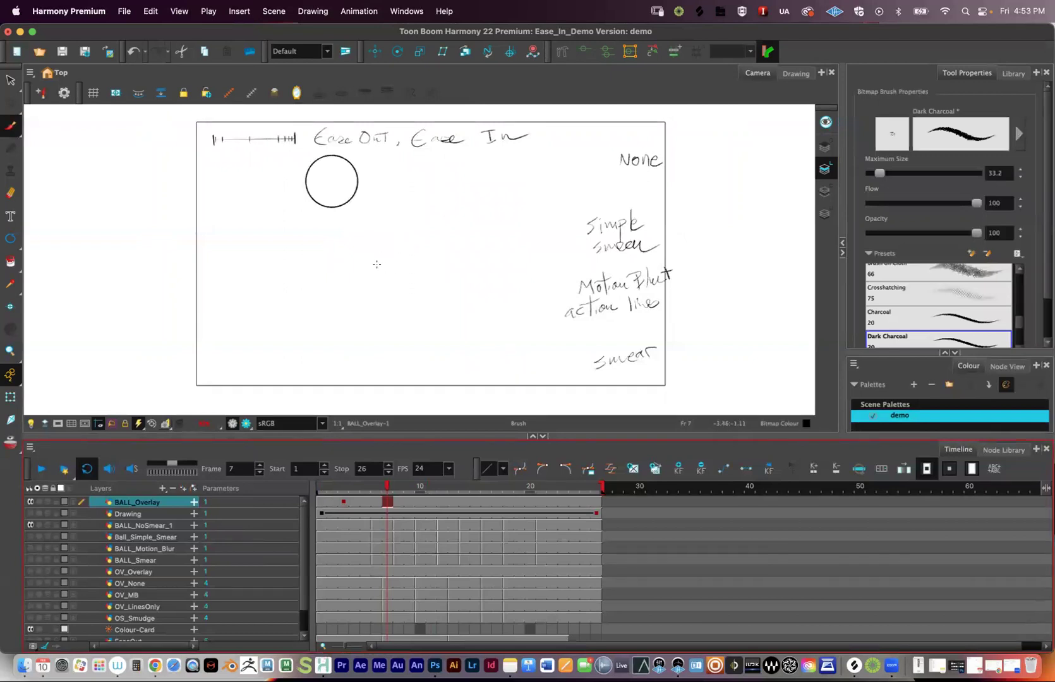
mouse_move(347, 273)
mouse_down()
mouse_move(350, 247)
mouse_move(339, 270)
mouse_up()
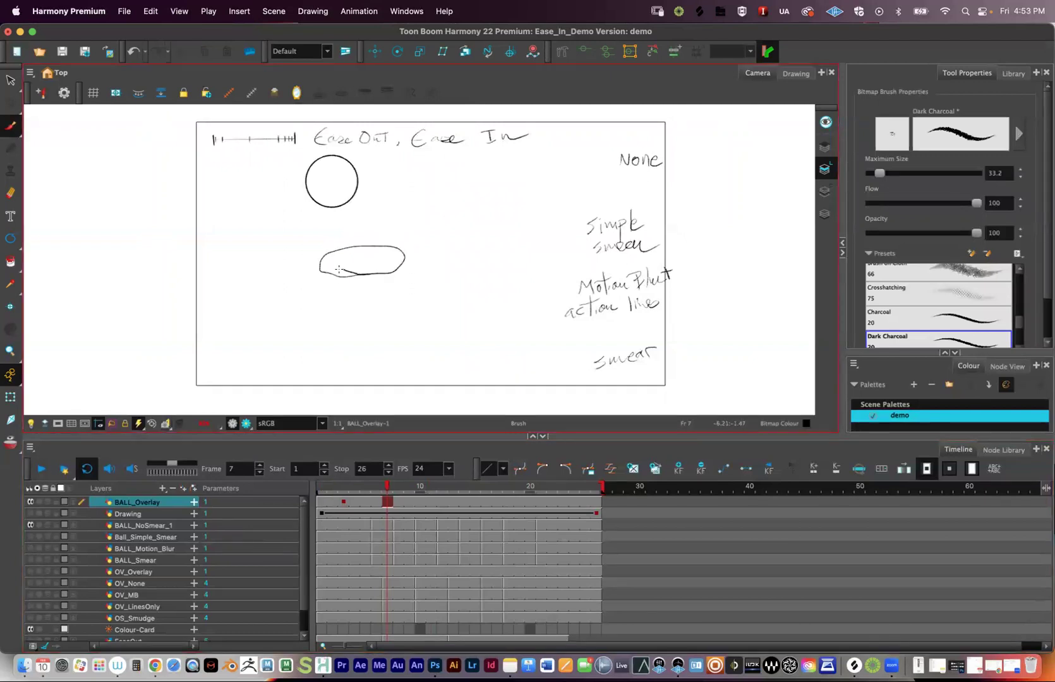
key(super+z)
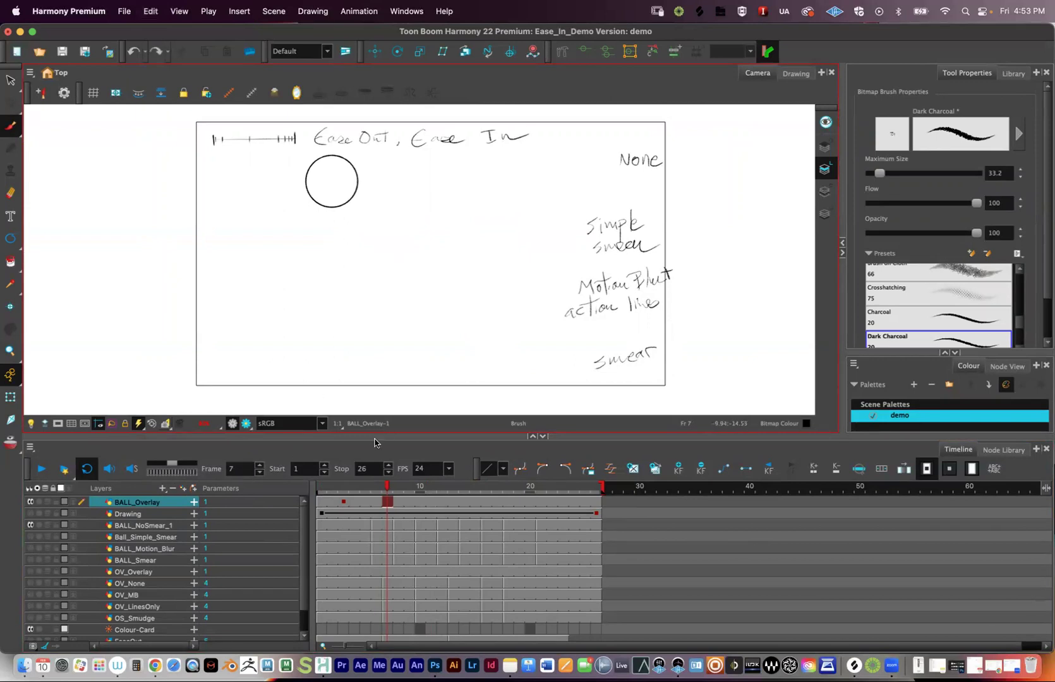
Enlarge the timeline to reveal more layers and hide the BALL_NoSmear_1 and BALL_Overlay layers.
drag(378, 438, 378, 411)
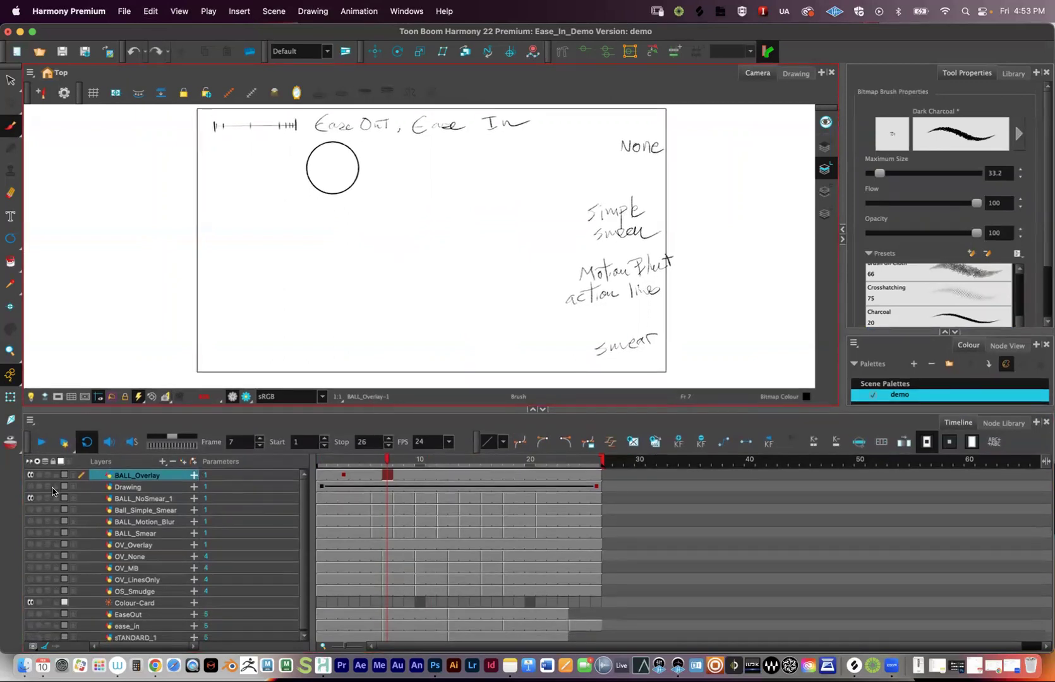
click(29, 501)
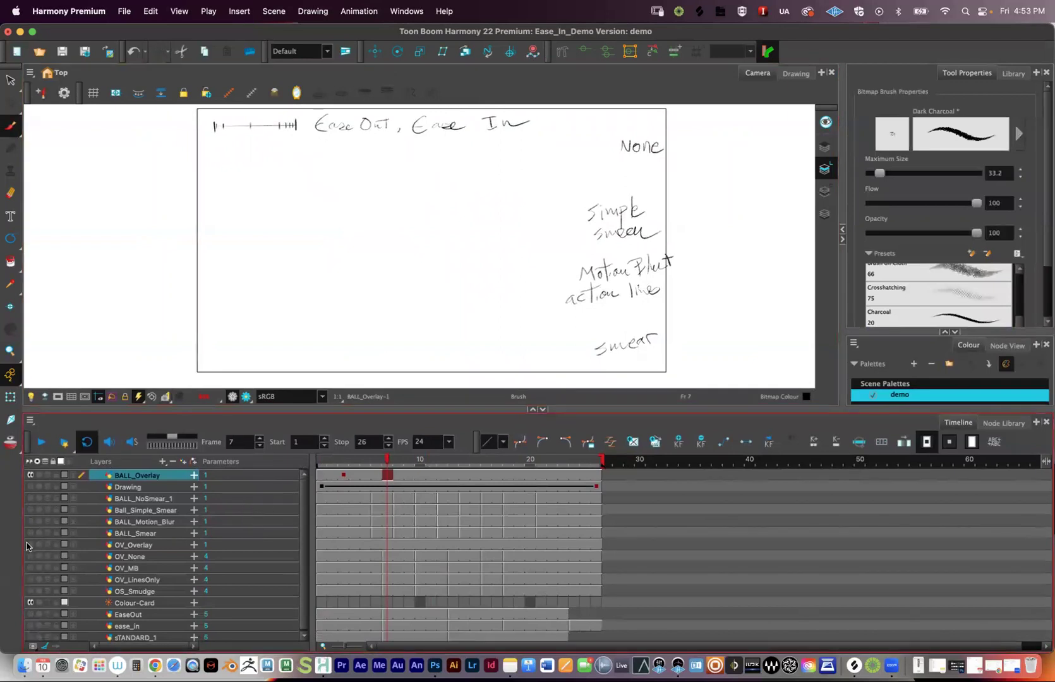
click(29, 475)
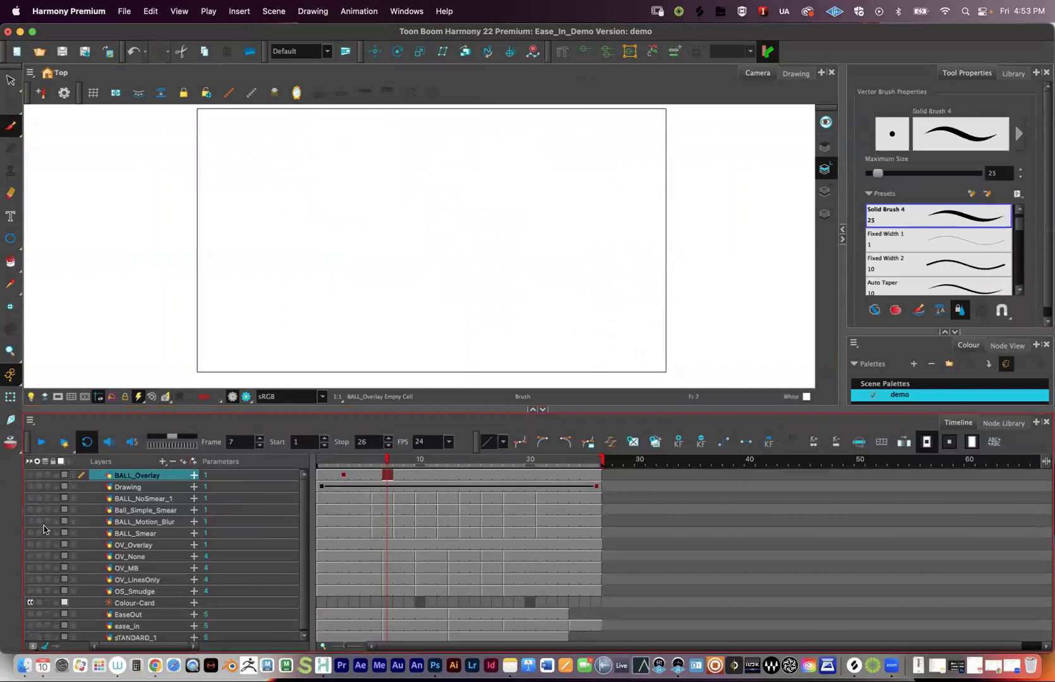
Select the OV_Overlay layer and show both it and the OV_None hand animation layer.
click(142, 546)
click(30, 544)
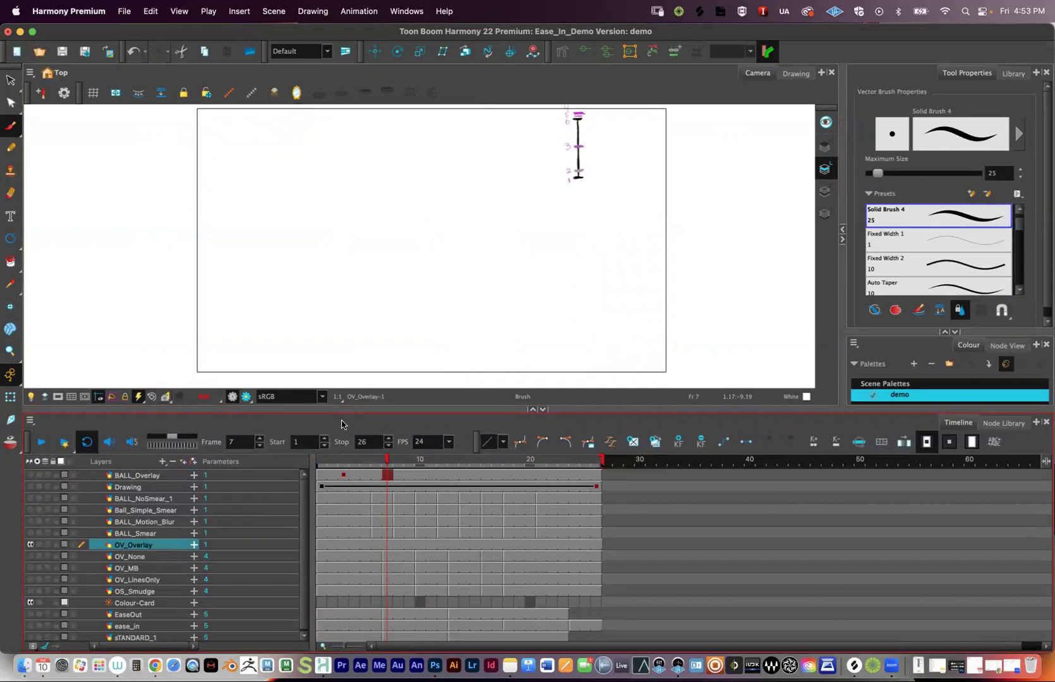
click(29, 556)
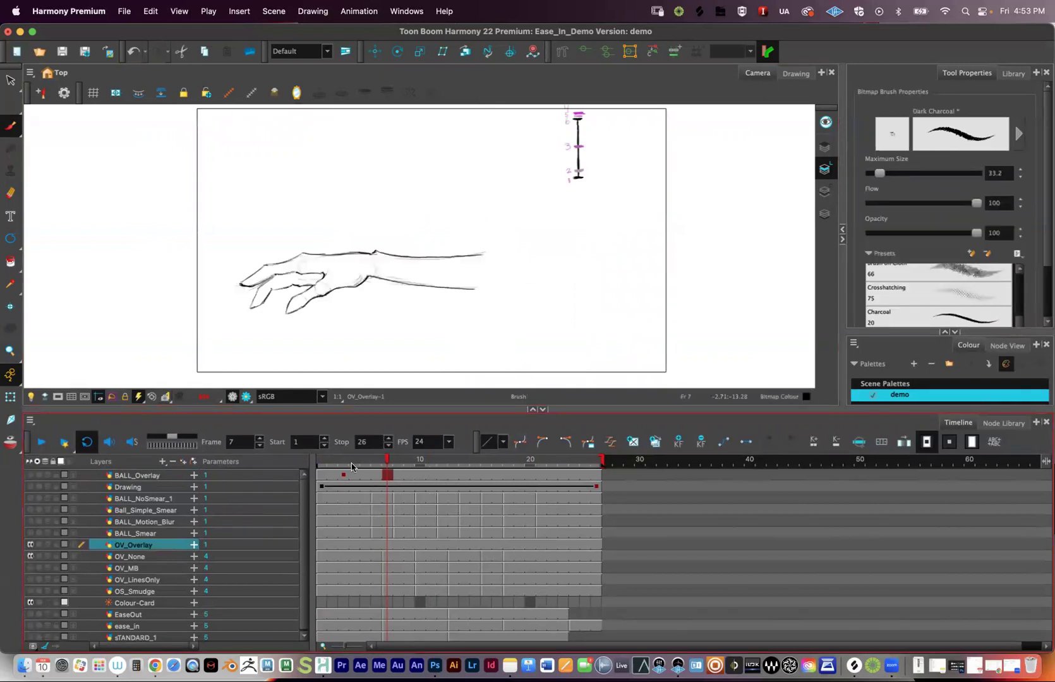
Select the OV_None layer and examine its hand drawings between frames 4 and 17.
click(127, 557)
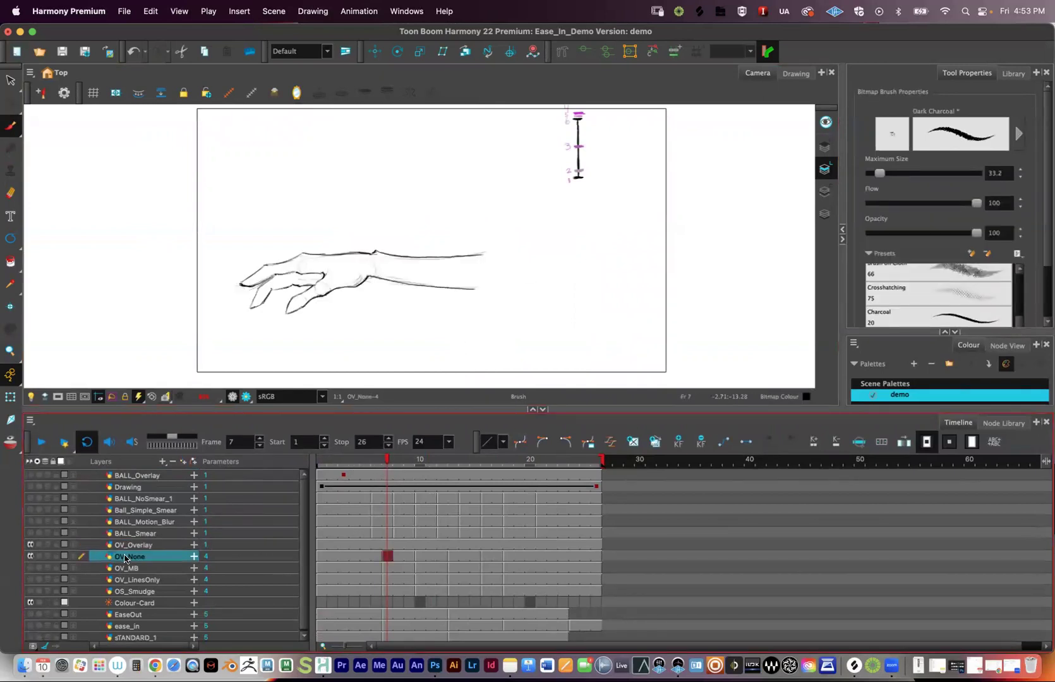
mouse_move(387, 463)
mouse_down()
mouse_move(345, 464)
mouse_move(358, 465)
mouse_up()
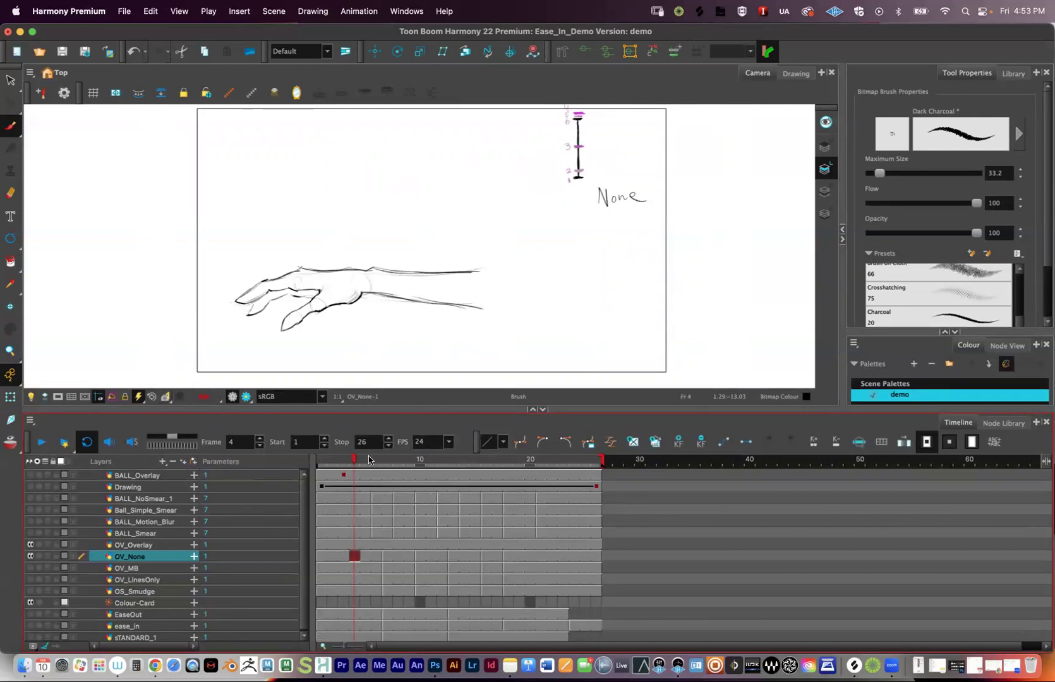
drag(360, 459, 386, 455)
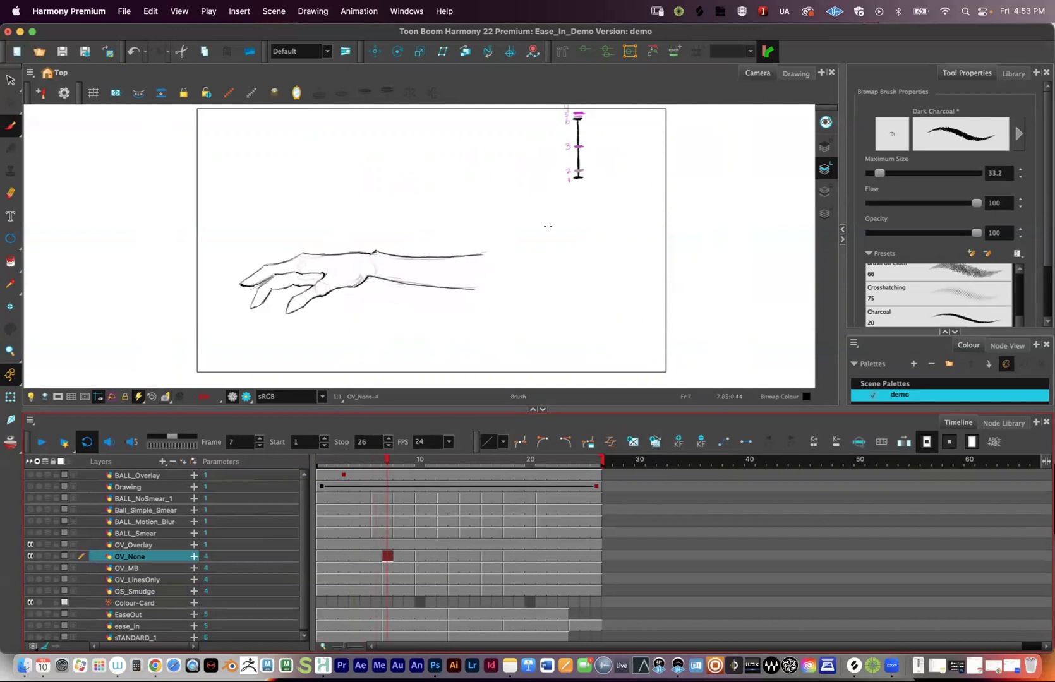
drag(386, 458, 422, 454)
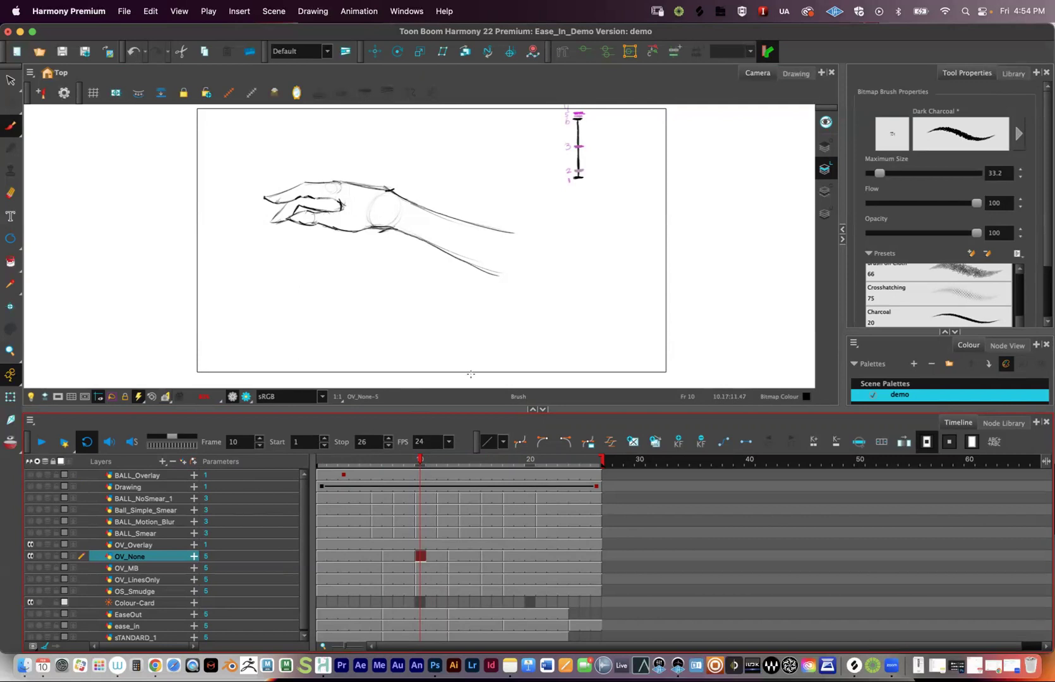
drag(421, 462, 492, 470)
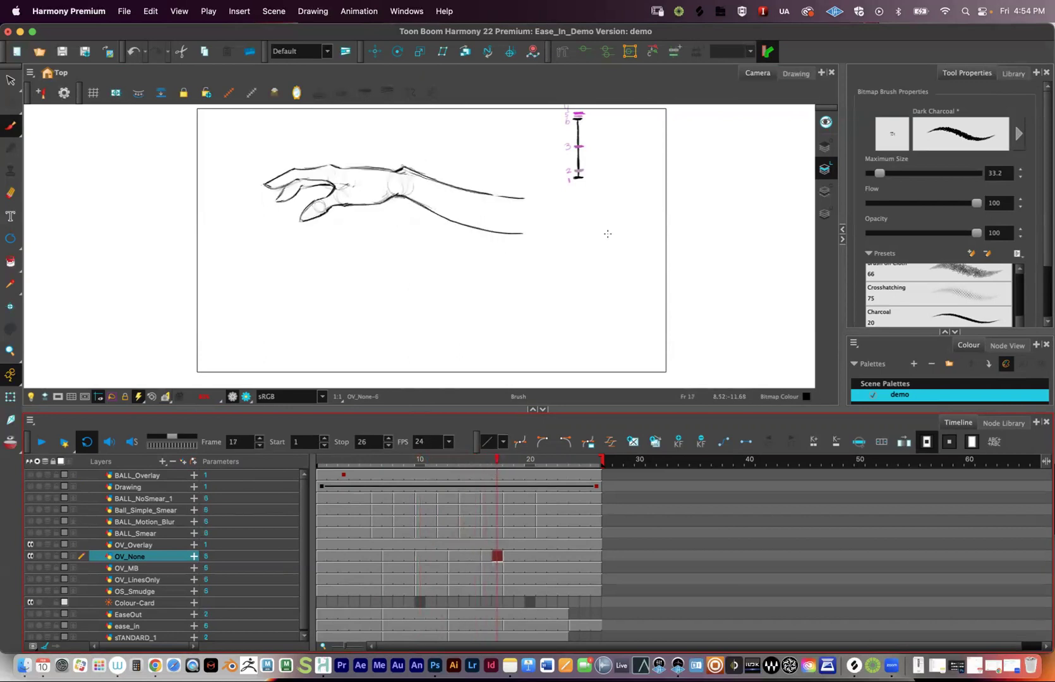
Play the OV_None hand animation from frame 1, and stop playback.
mouse_move(499, 465)
mouse_down()
mouse_move(519, 467)
mouse_move(315, 469)
mouse_up()
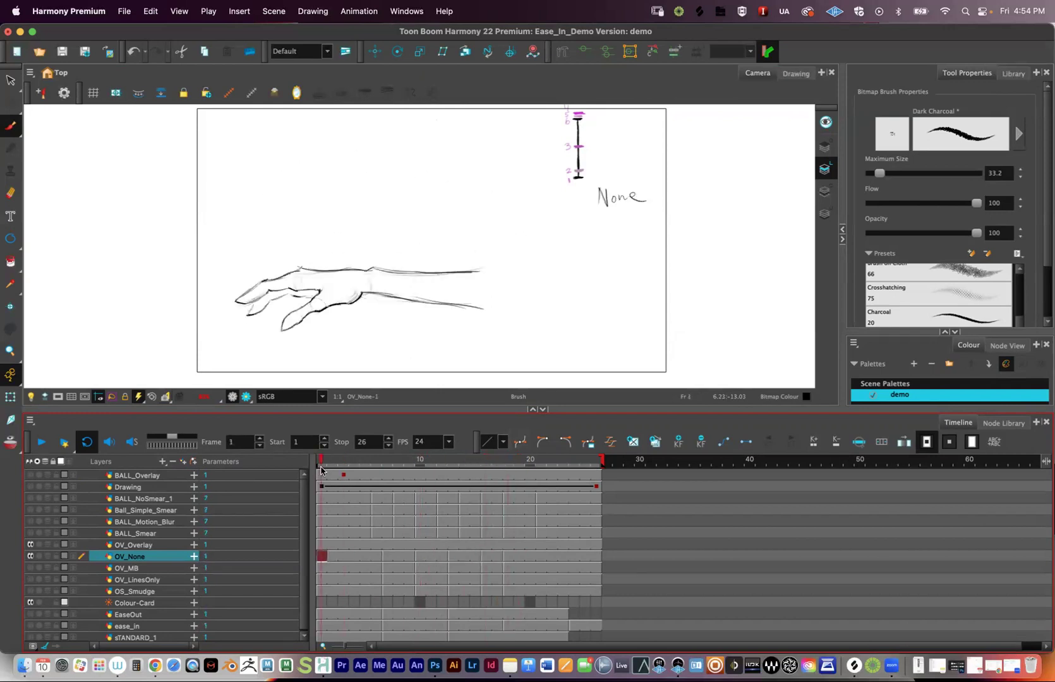
click(40, 444)
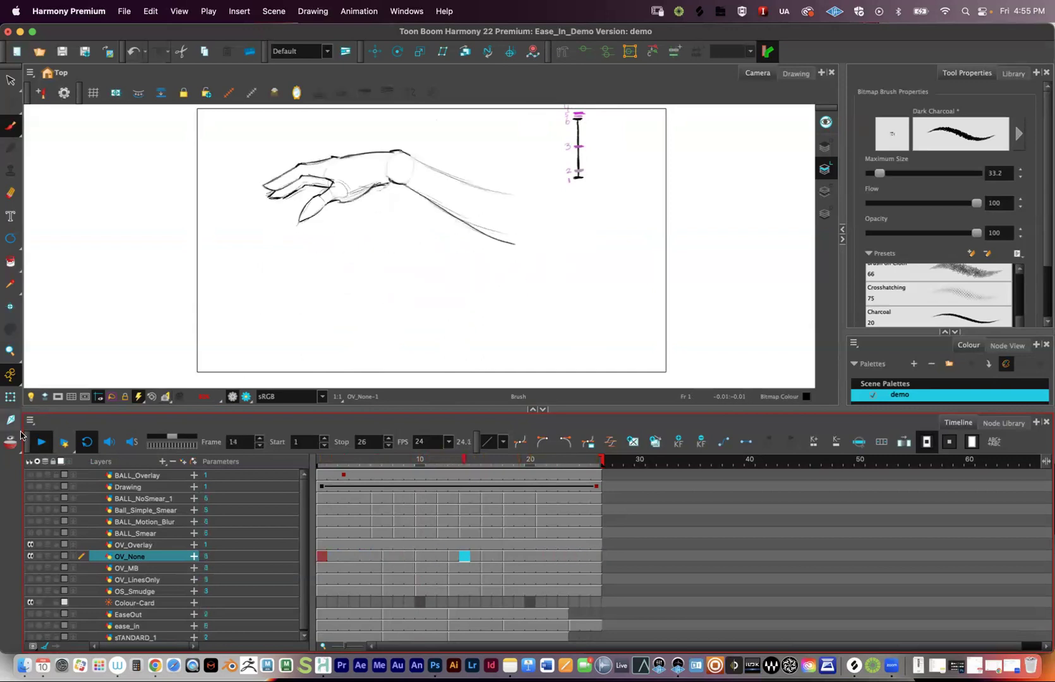
click(42, 442)
At frame 11, select the OV_MB layer and show it in place of OV_None.
drag(384, 463, 434, 464)
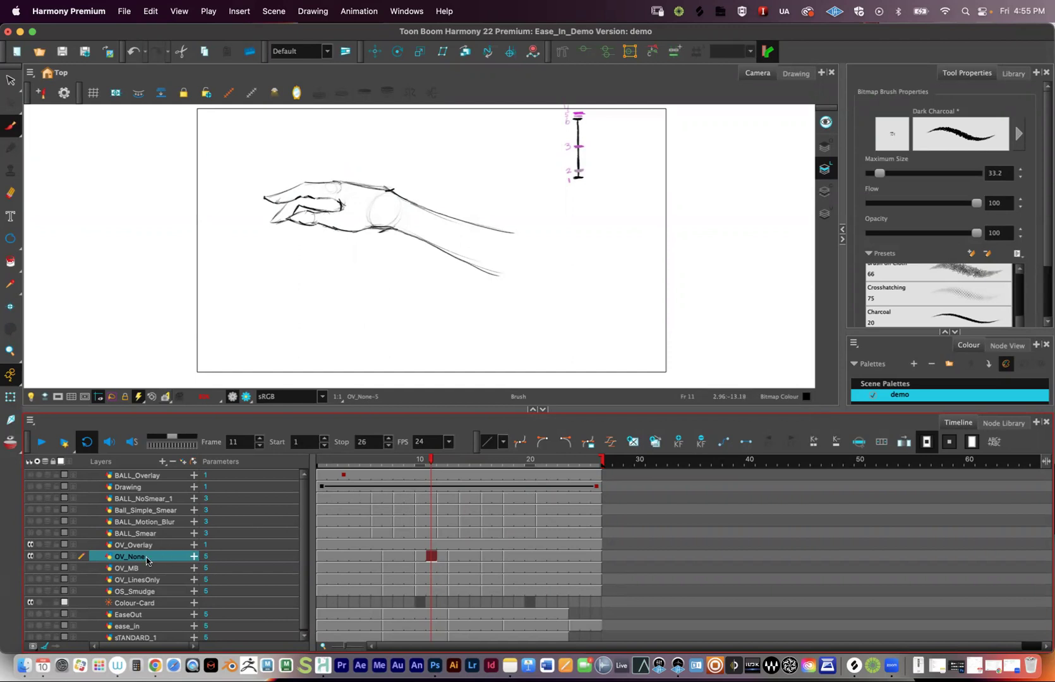
click(126, 569)
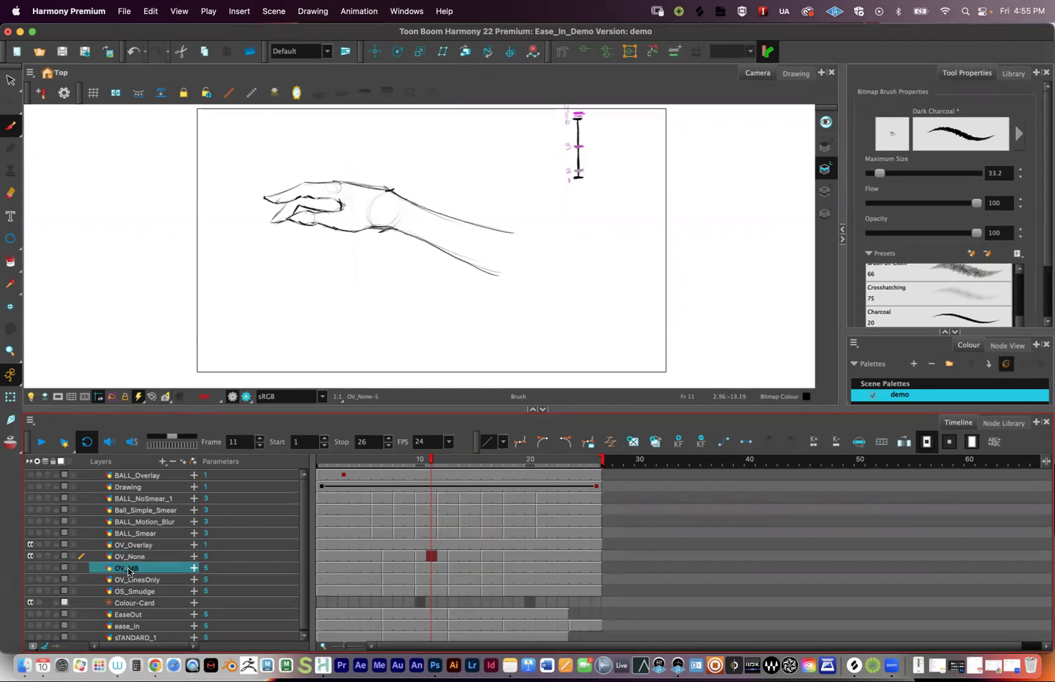
click(31, 568)
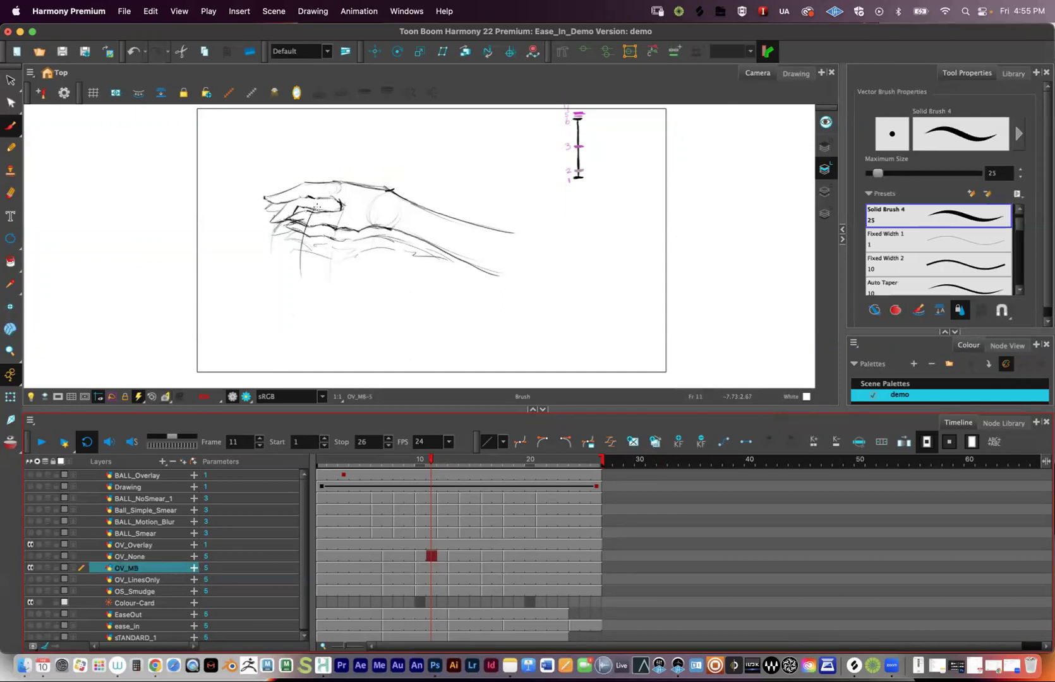
Compare the OV_MB hand drawings between frames 8 and 11, using onion skin temporarily to view neighbouring drawings.
mouse_move(429, 465)
mouse_down()
mouse_move(392, 467)
mouse_move(497, 468)
mouse_move(396, 470)
mouse_up()
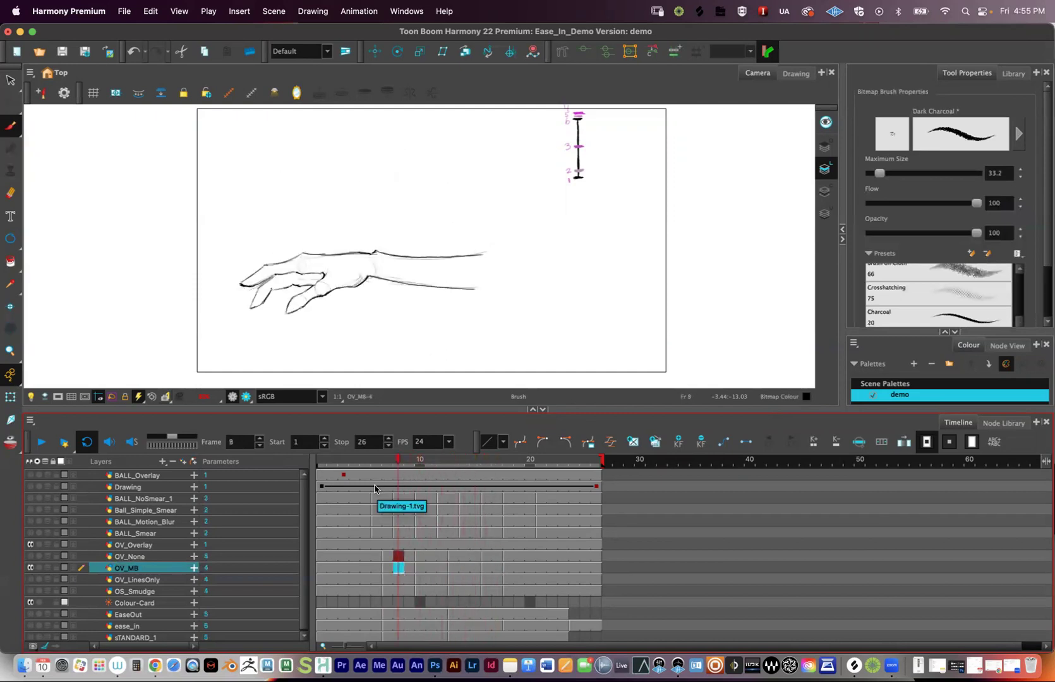
drag(403, 465, 423, 461)
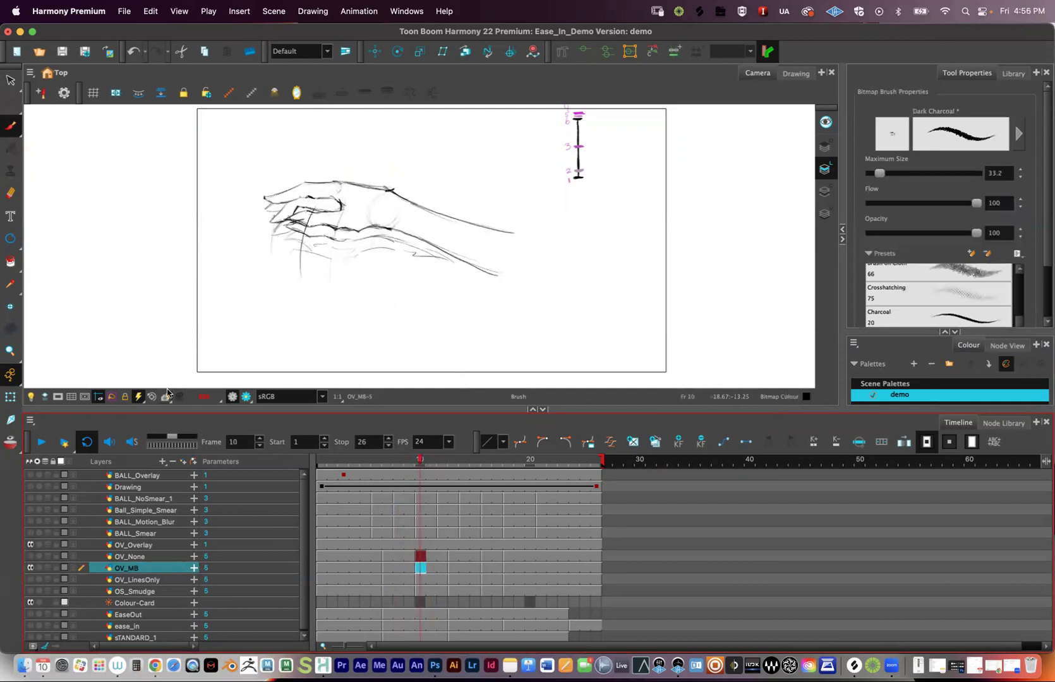
click(8, 444)
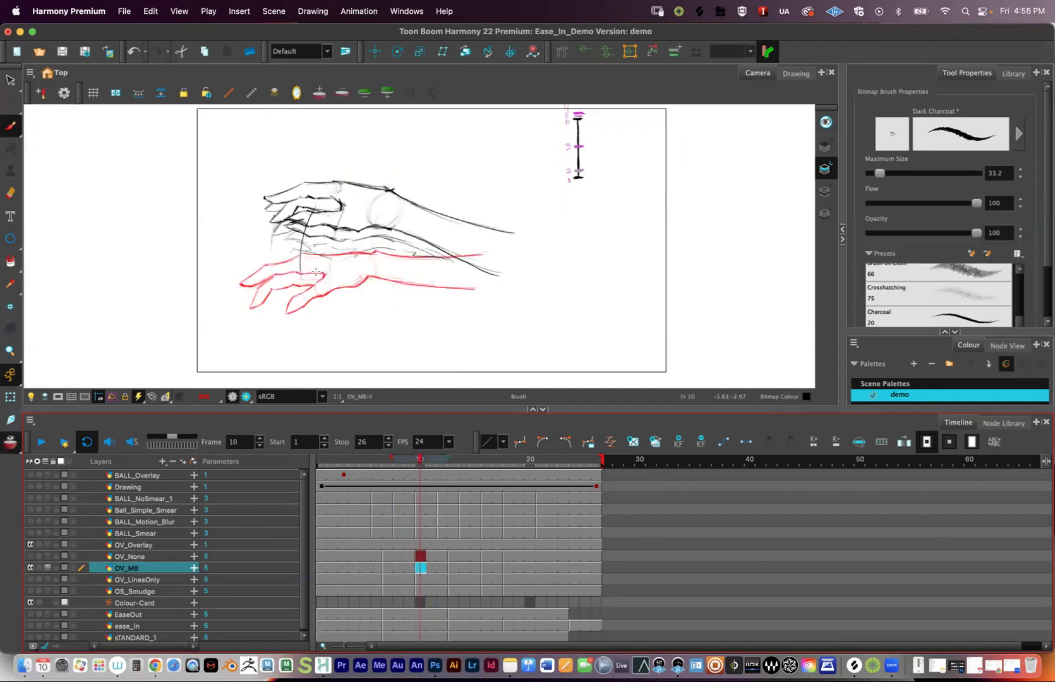
drag(451, 463, 432, 462)
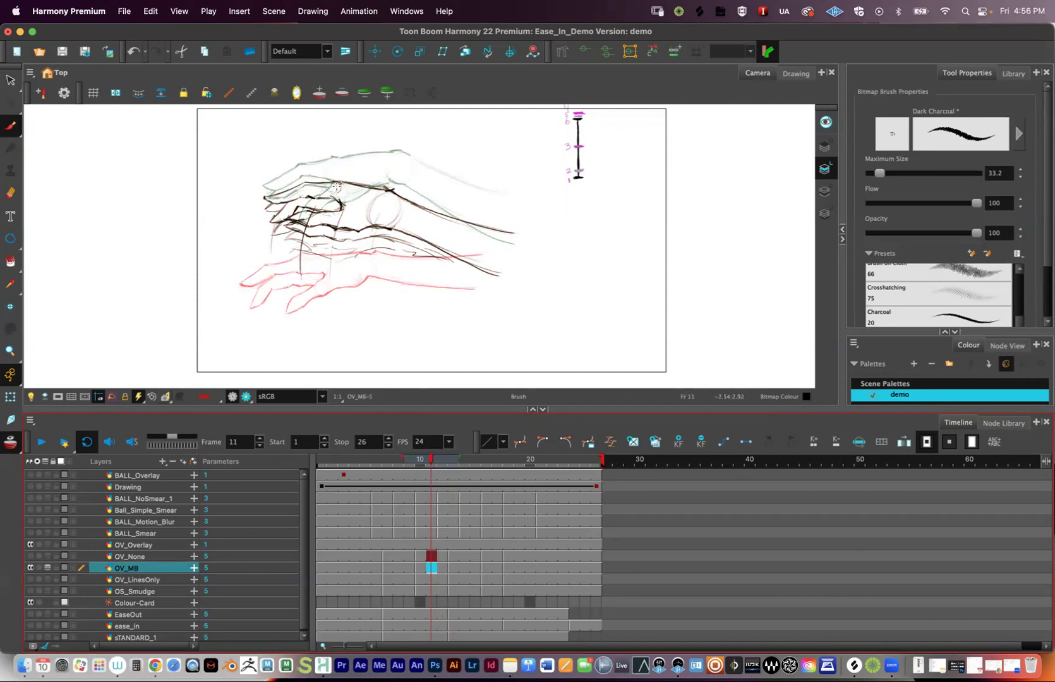
click(13, 445)
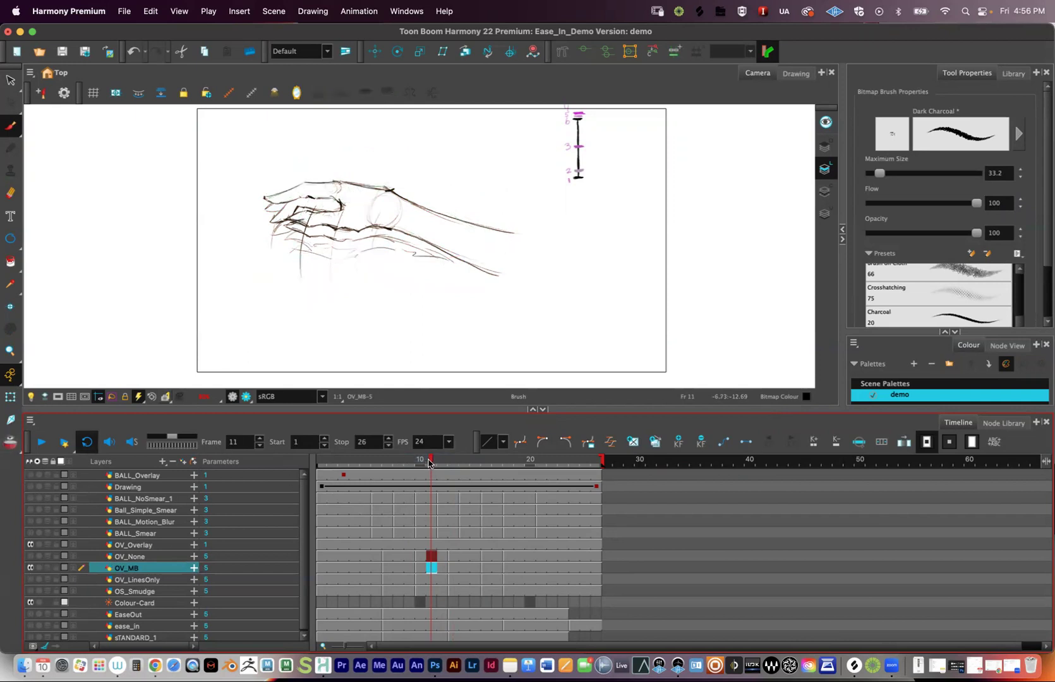
Play the OV_MB hand animation from frame 1.
drag(429, 463, 302, 468)
click(44, 444)
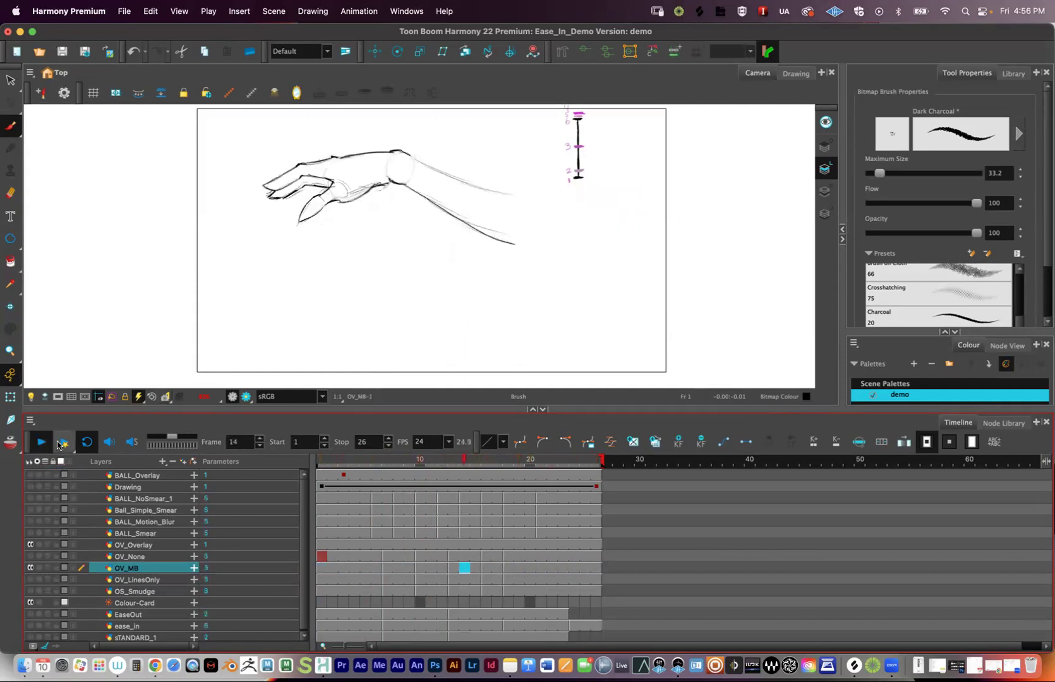
Show OV_LinesOnly in place of OV_MB, select it, and go to its frame 12 drawing.
click(29, 579)
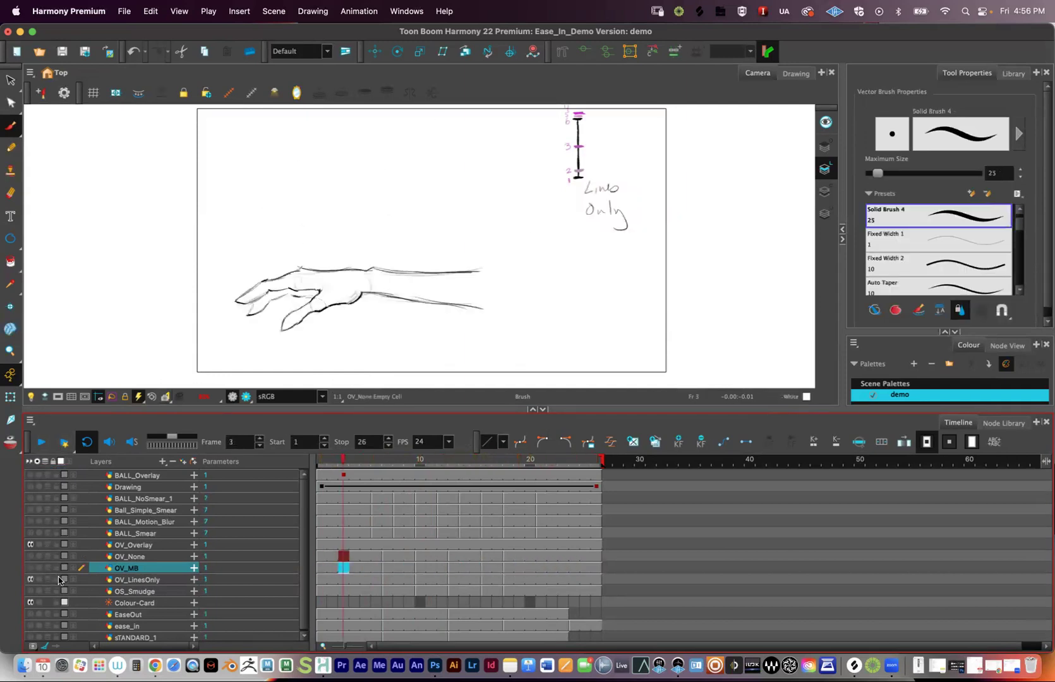
click(150, 580)
drag(354, 463, 432, 503)
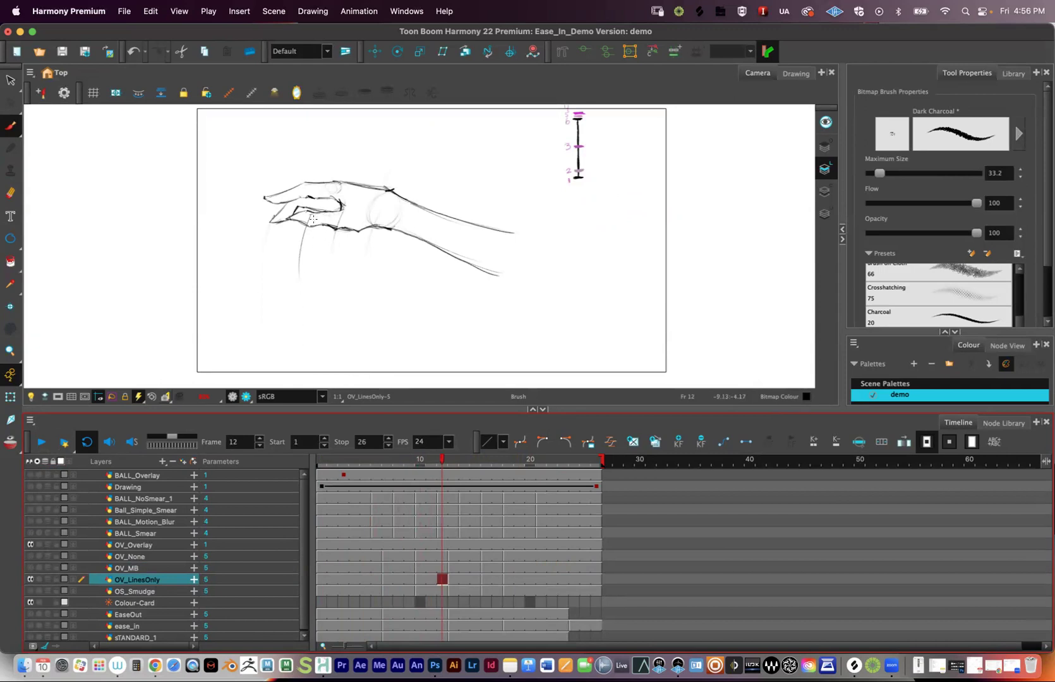
Play the OV_LinesOnly hand animation from the first frame, and stop playback.
click(31, 580)
key(shift+comma)
click(41, 442)
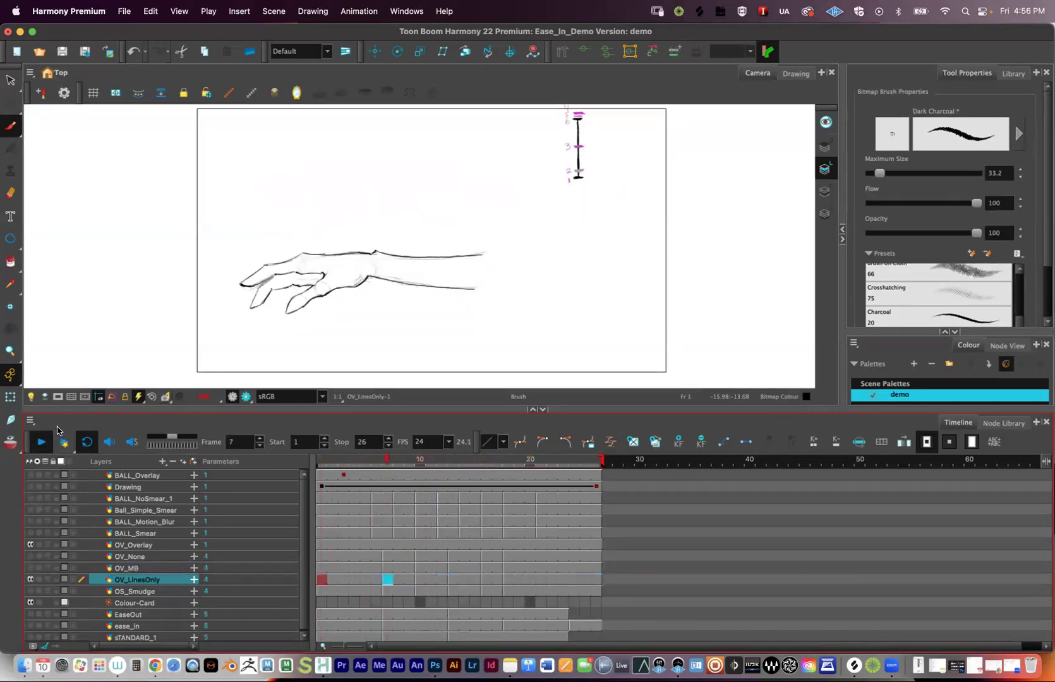
click(41, 445)
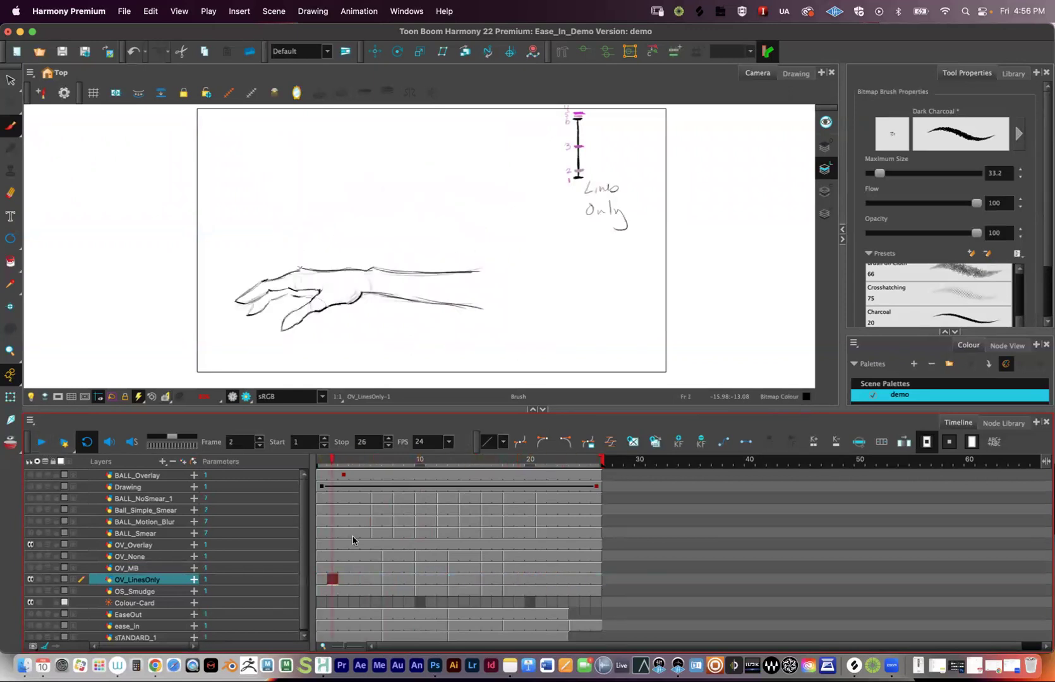
Hide OV_LinesOnly, show the OS_Smudge layer, and go to frame 10.
click(30, 580)
click(29, 592)
drag(334, 463, 419, 471)
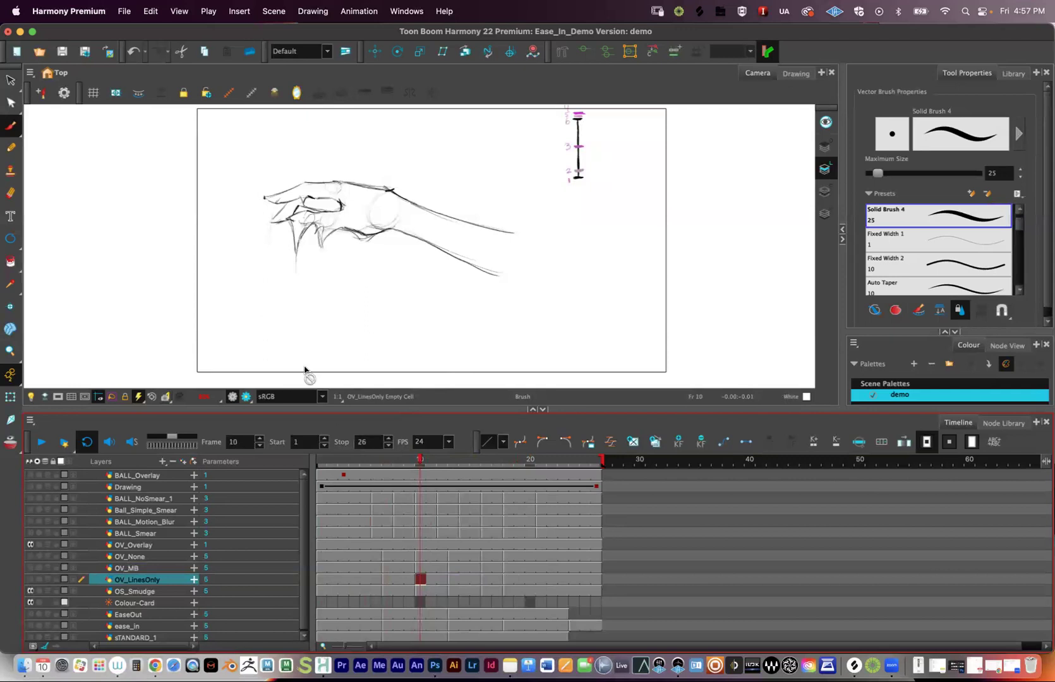
Play the OS_Smudge hand animation from frame 1, and stop playback.
drag(360, 459, 322, 460)
click(42, 446)
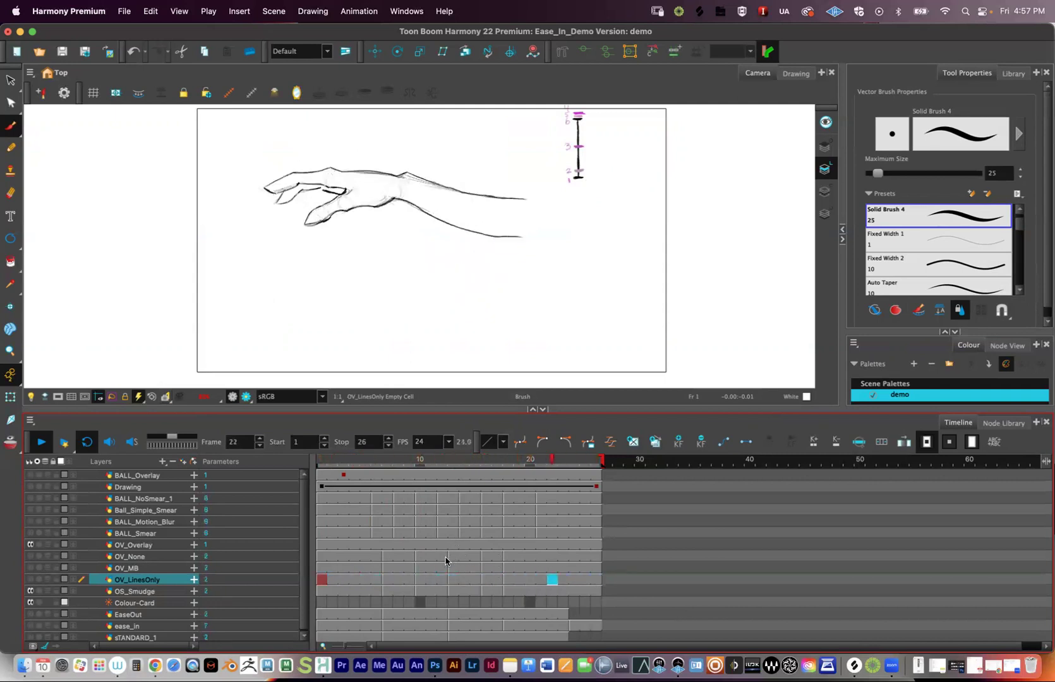
click(30, 591)
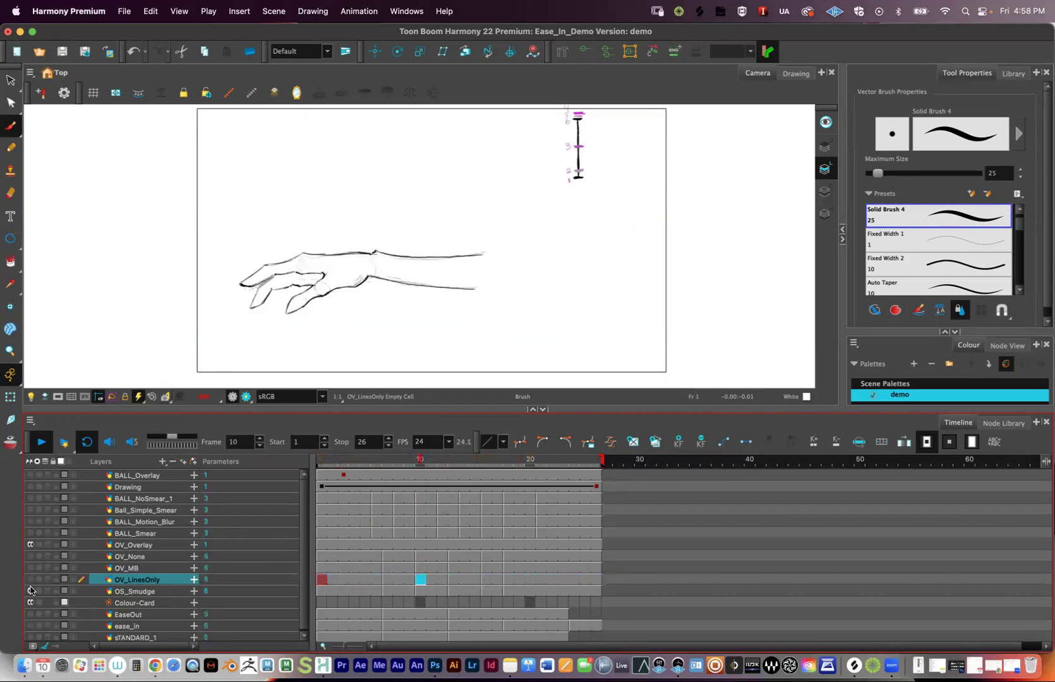
click(43, 444)
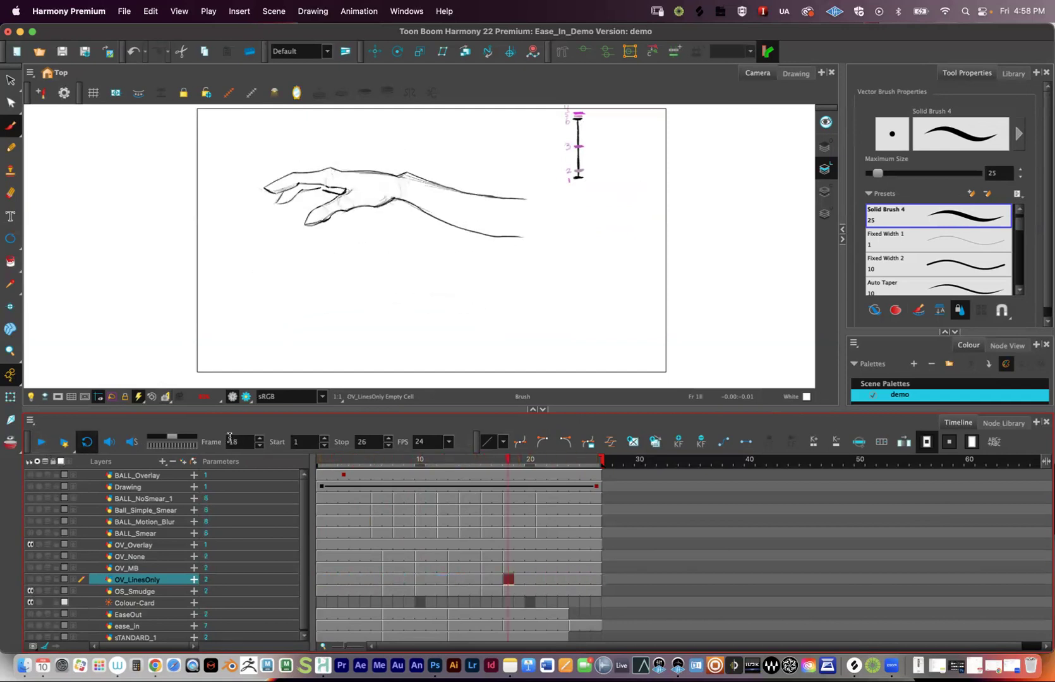